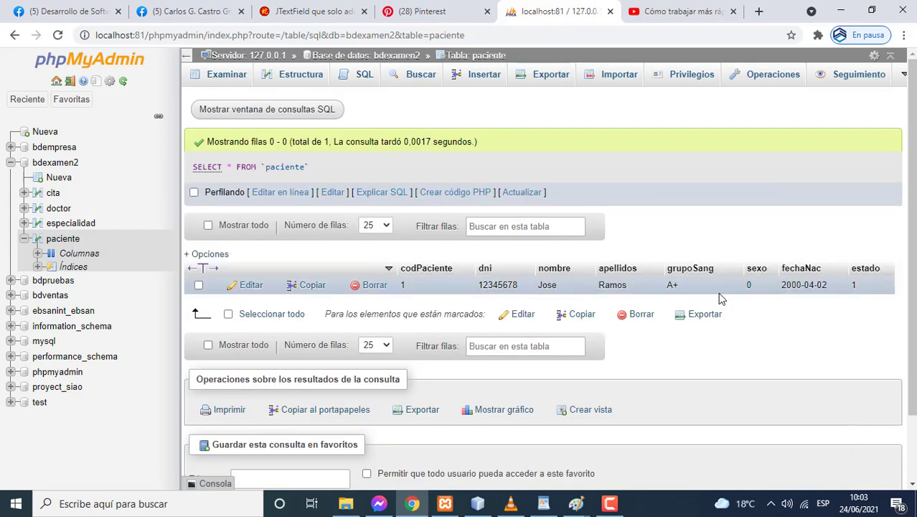
Step: Switch to NetBeans and run the patient registration project
click(477, 502)
click(320, 42)
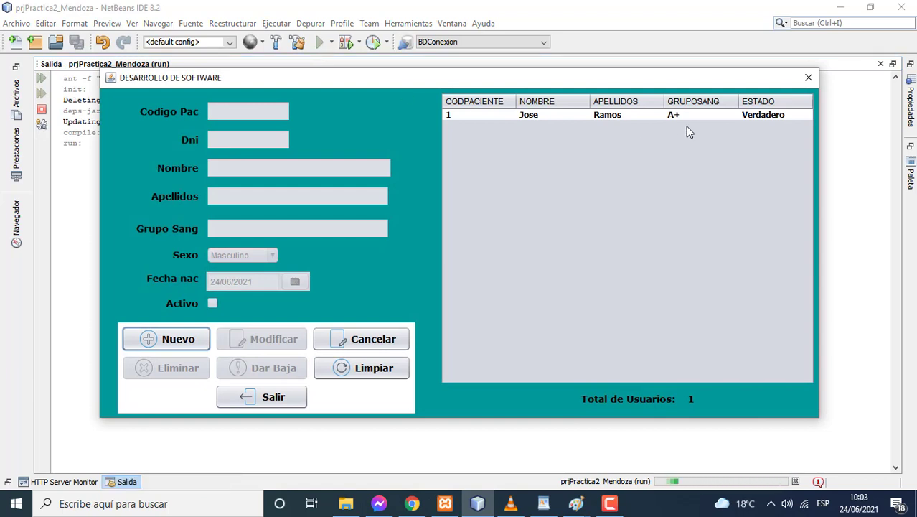
Step: Start a new patient record with code 1 and fill in the patient's DNI number, first name and surname
click(187, 340)
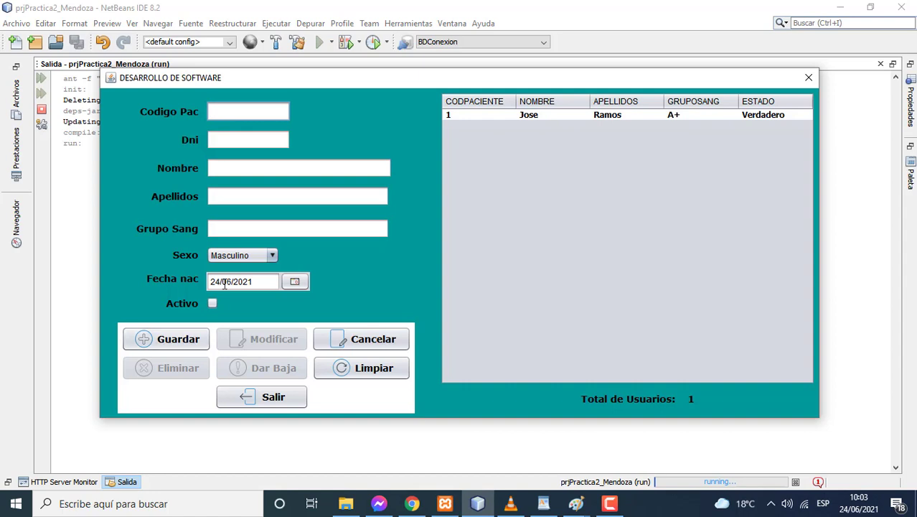
text(1)
click(239, 143)
text(1)
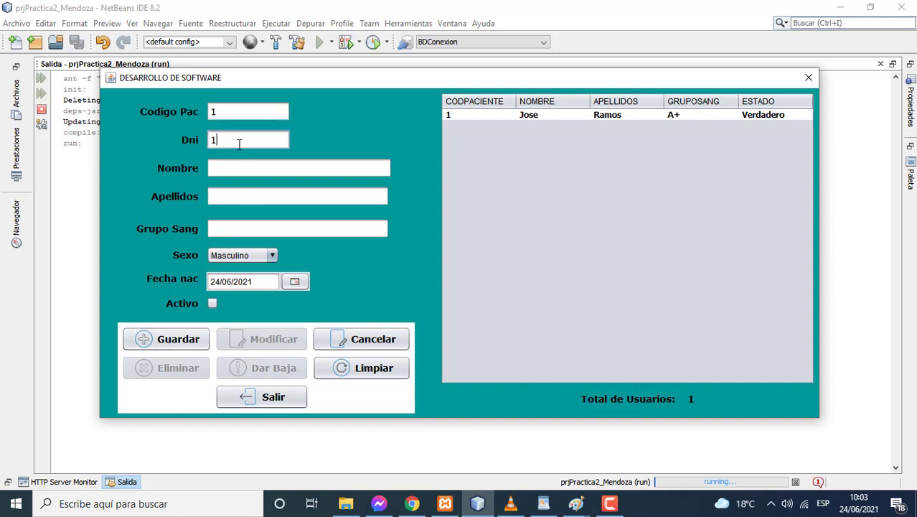
text(1111111)
click(239, 165)
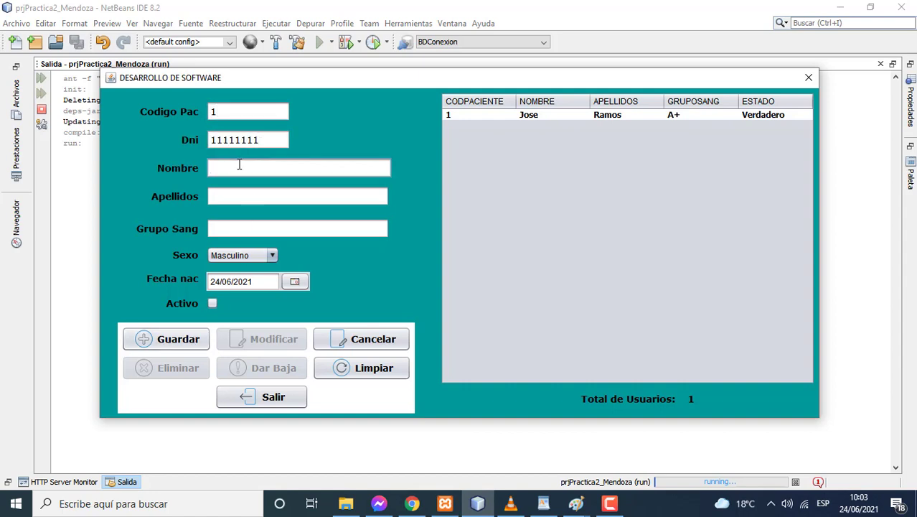
text(Ana)
click(251, 199)
text(Romero)
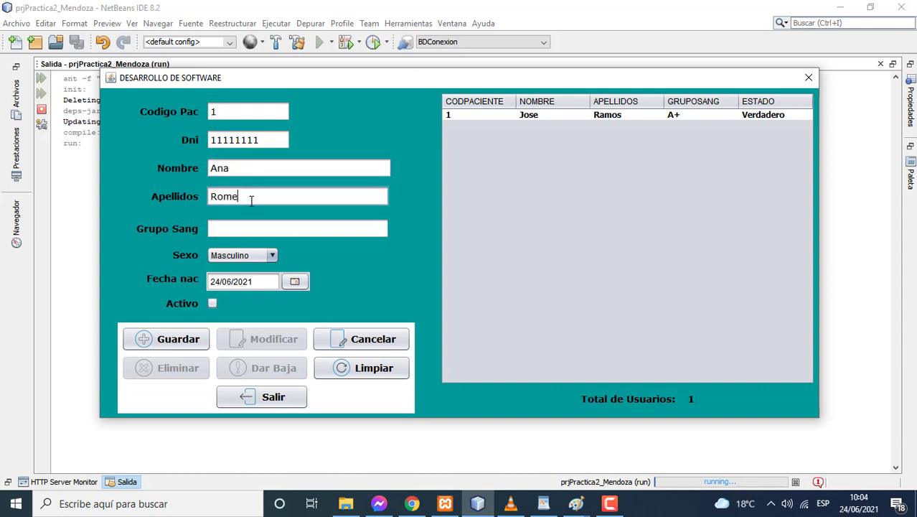
Step: Set the patient's blood group to A+ and the sex to Femenino
click(259, 236)
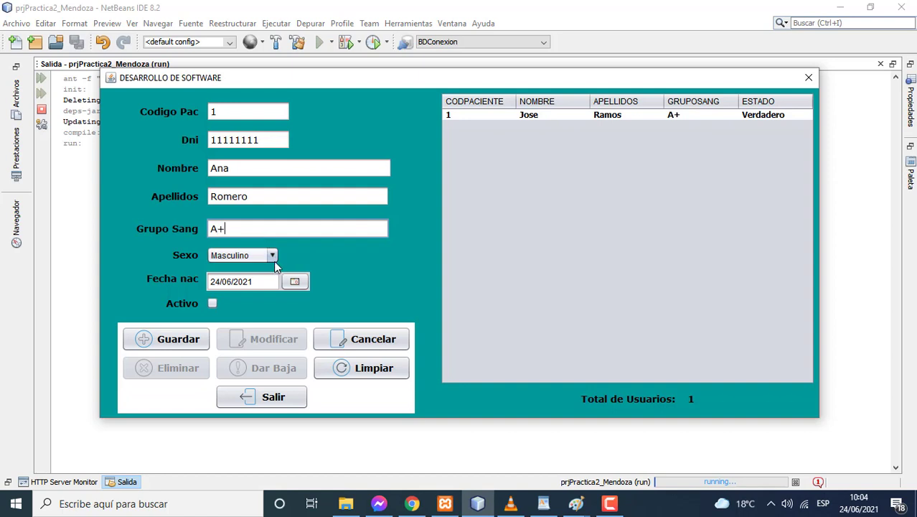
click(272, 257)
click(247, 285)
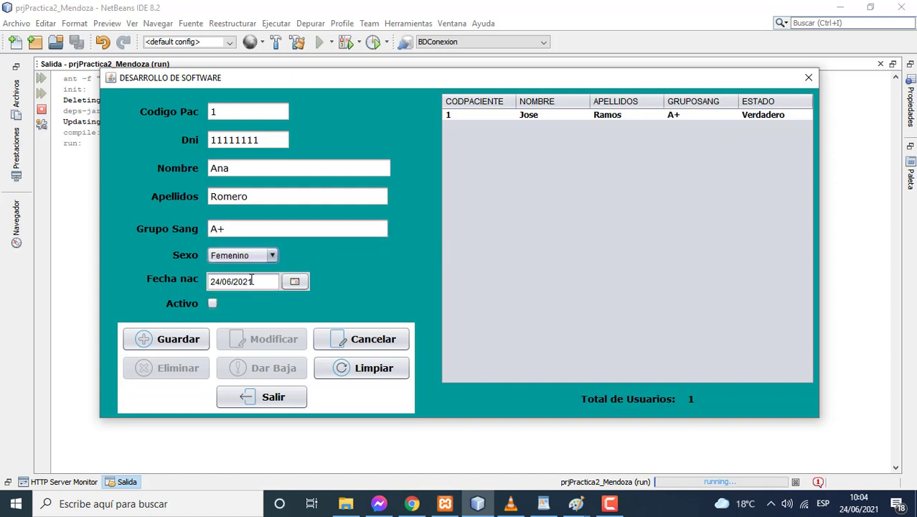
Step: Choose the patient's birth date from the calendar and mark the patient as active
click(294, 282)
click(282, 306)
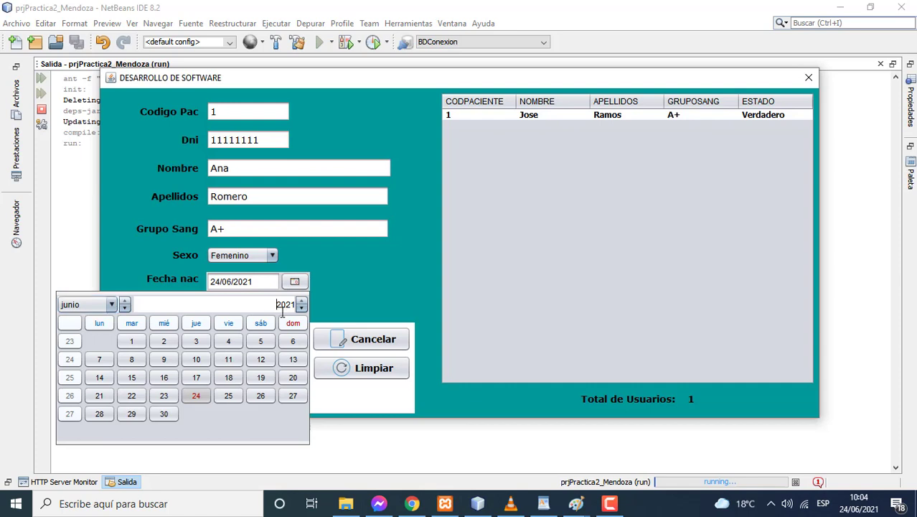
double_click(282, 307)
text(2000)
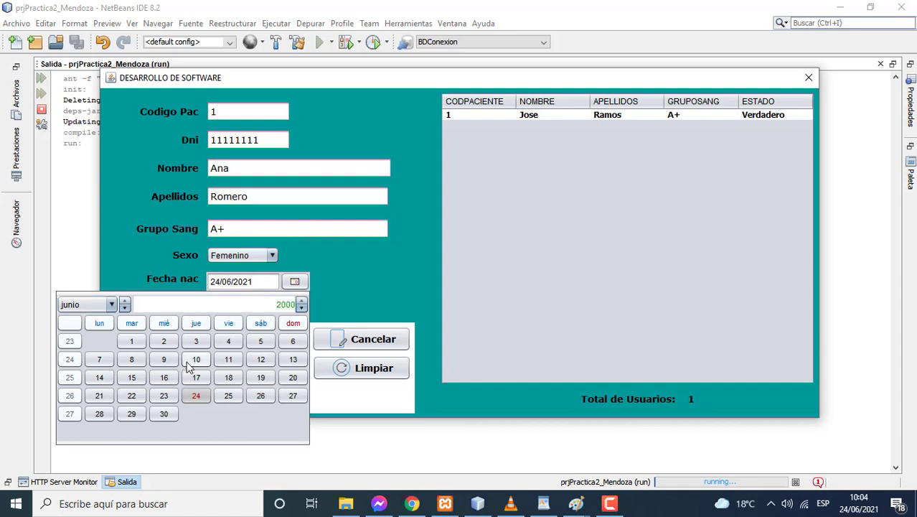
click(196, 359)
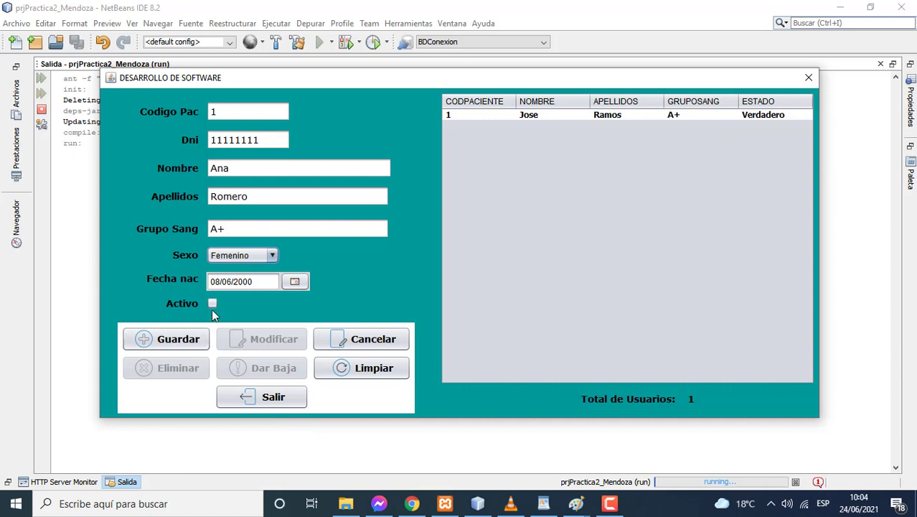
click(213, 304)
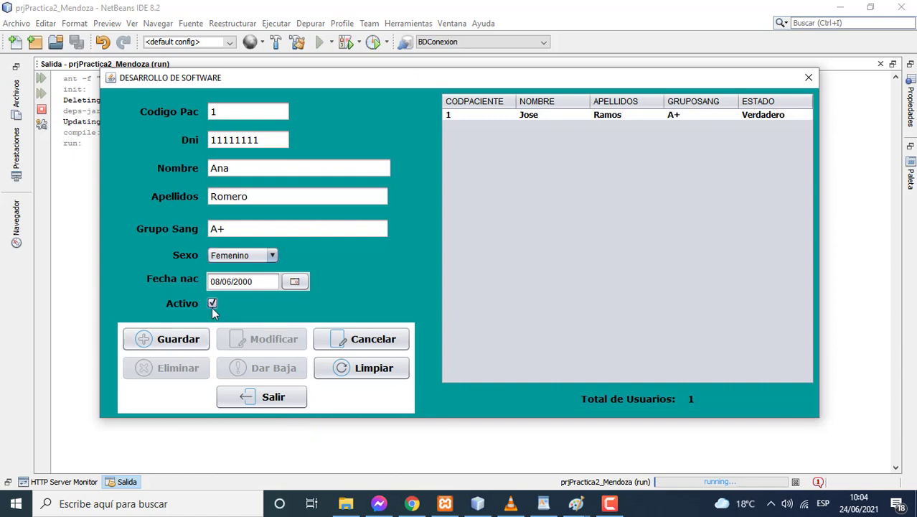
Step: Try to save the record under patient code 1, and save it again with the code changed to 2
click(174, 339)
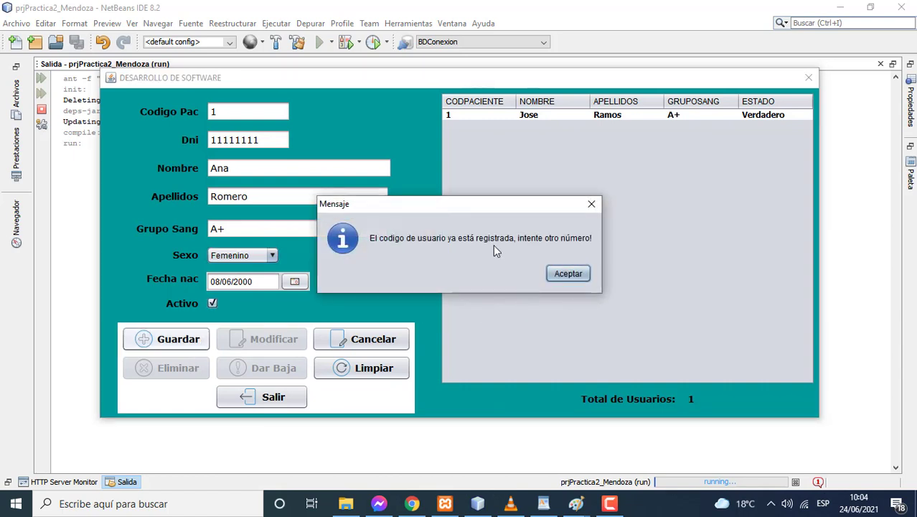
click(558, 273)
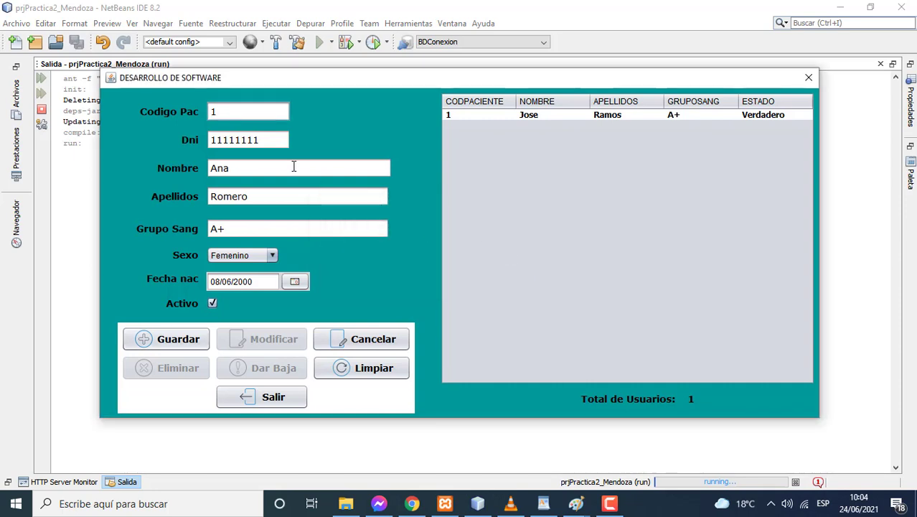
key(BackSpace)
text(2)
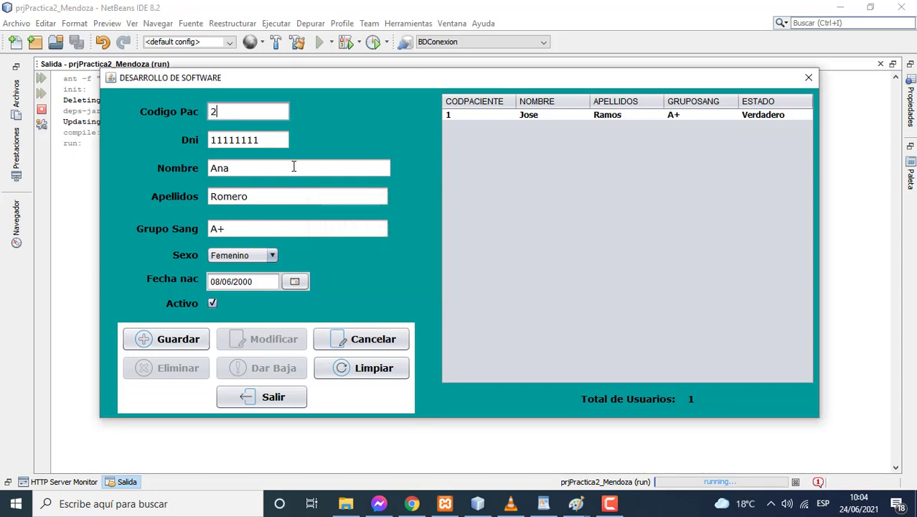
click(169, 347)
click(504, 268)
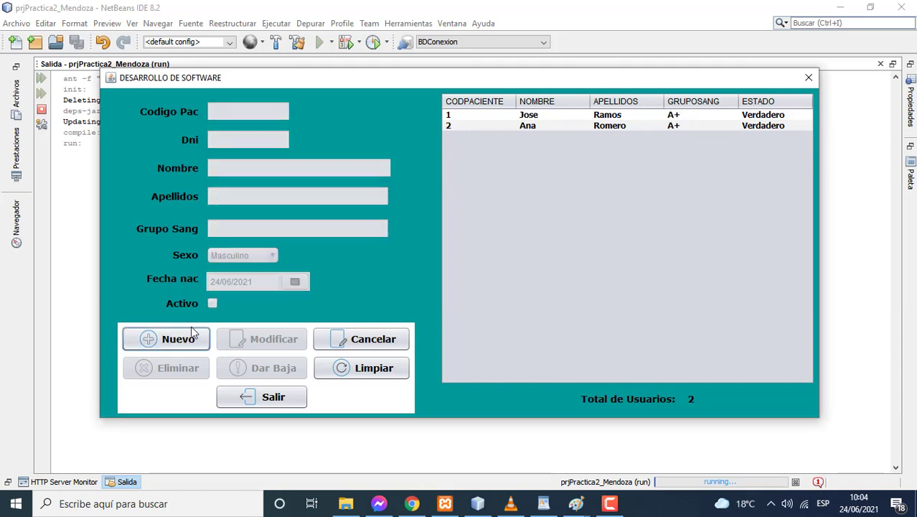
Step: Start a new patient record with code 3 and fill in the patient's DNI number, first name and surname
click(191, 336)
text(3)
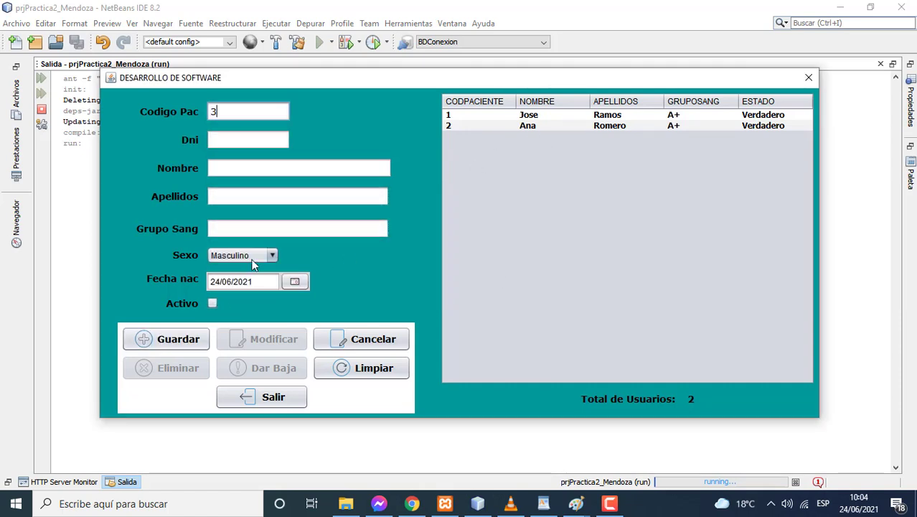
click(265, 142)
text(33333333)
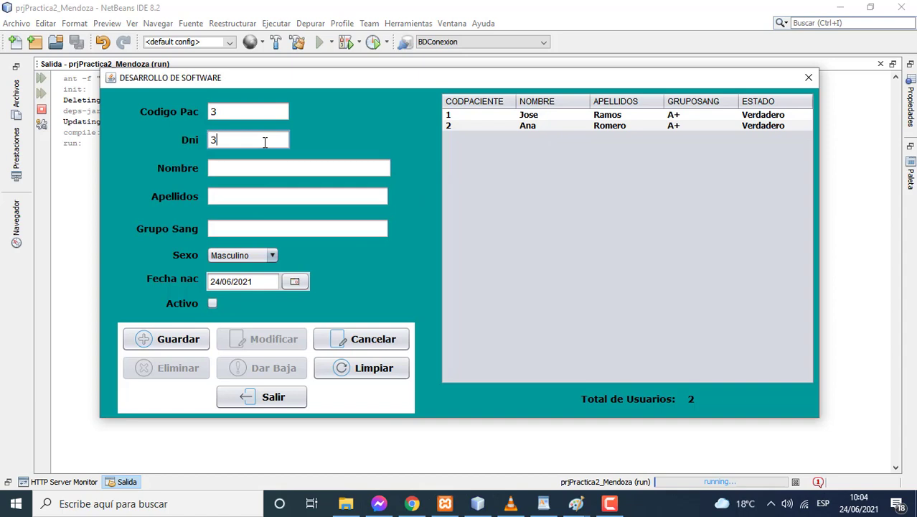
click(258, 169)
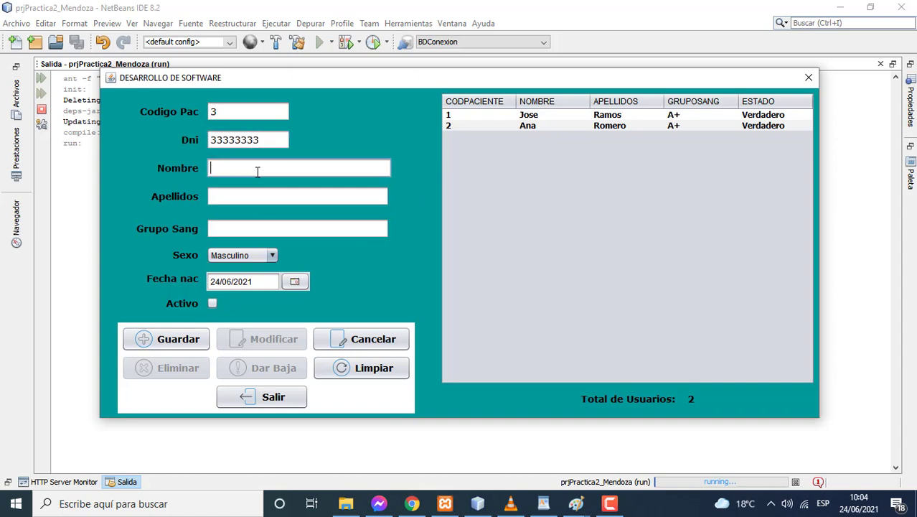
text(Rocio)
click(282, 200)
text(Castro)
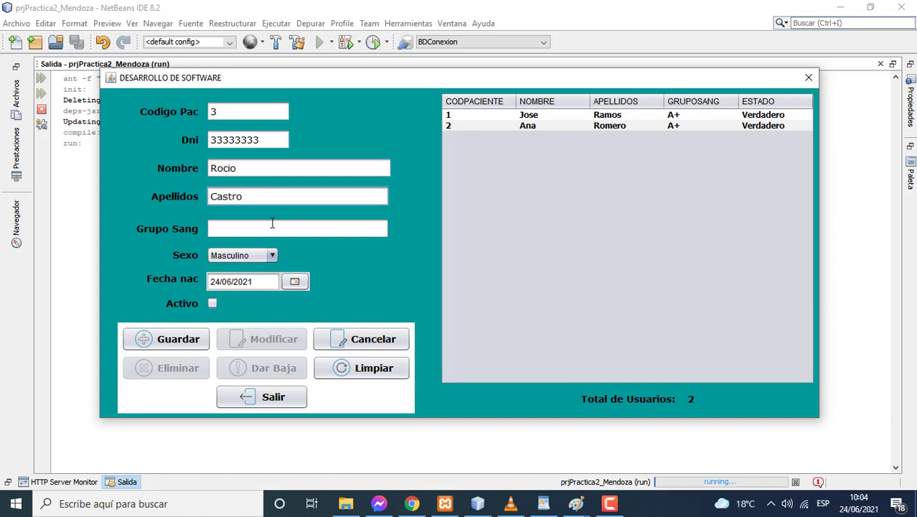
Step: Set the blood group to O+ and the sex to Femenino, and save the record without marking it active
click(272, 223)
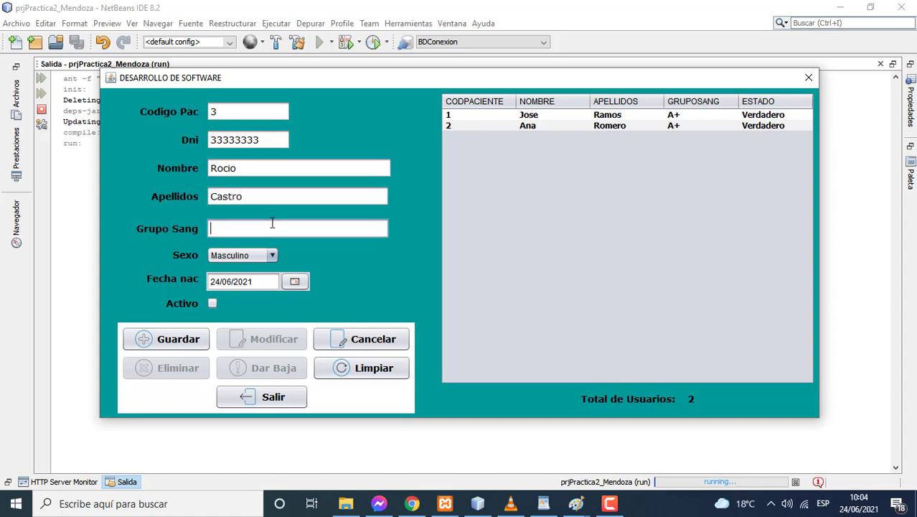
text(O)
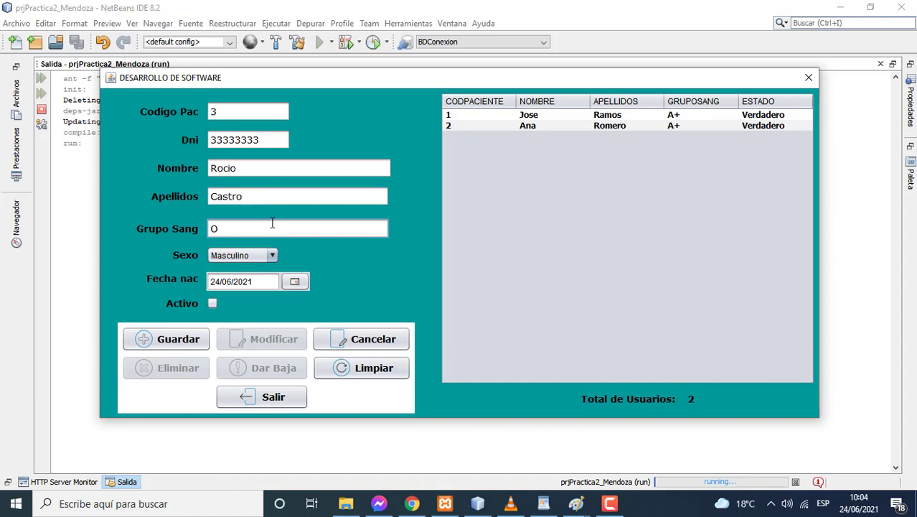
text(+)
click(273, 255)
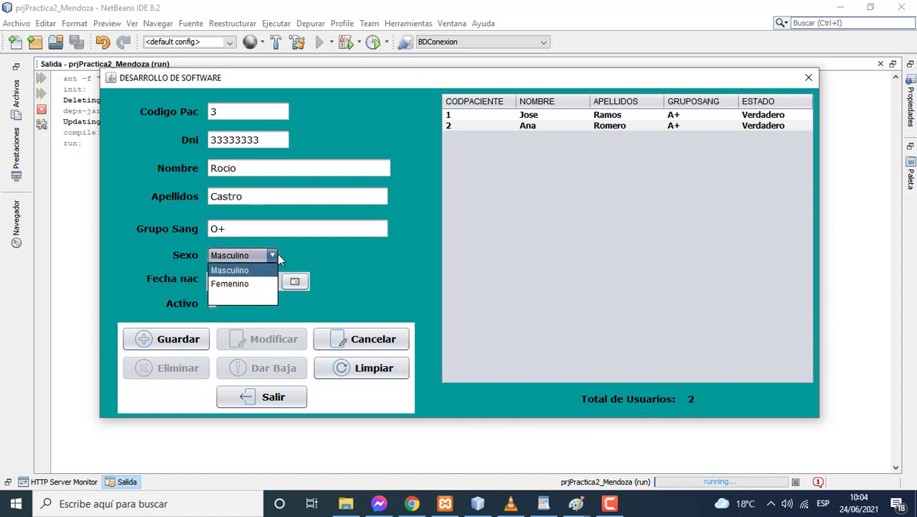
click(246, 282)
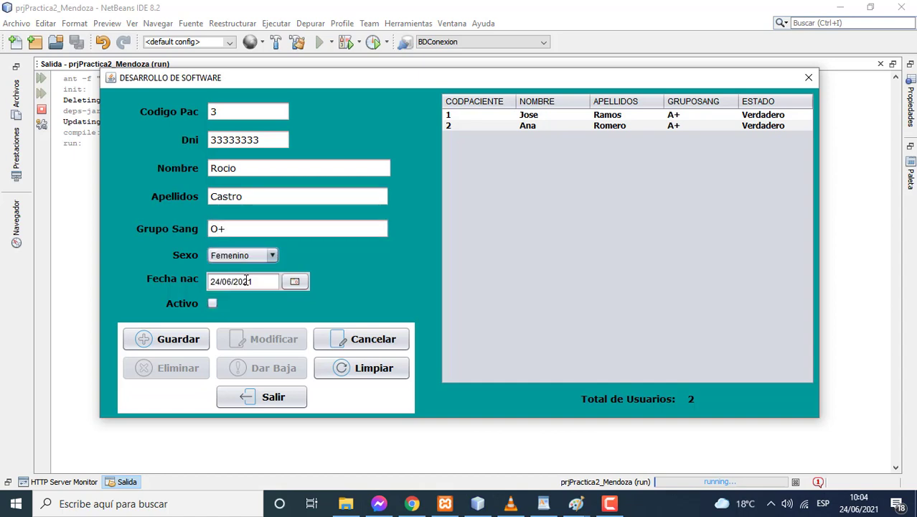
click(194, 339)
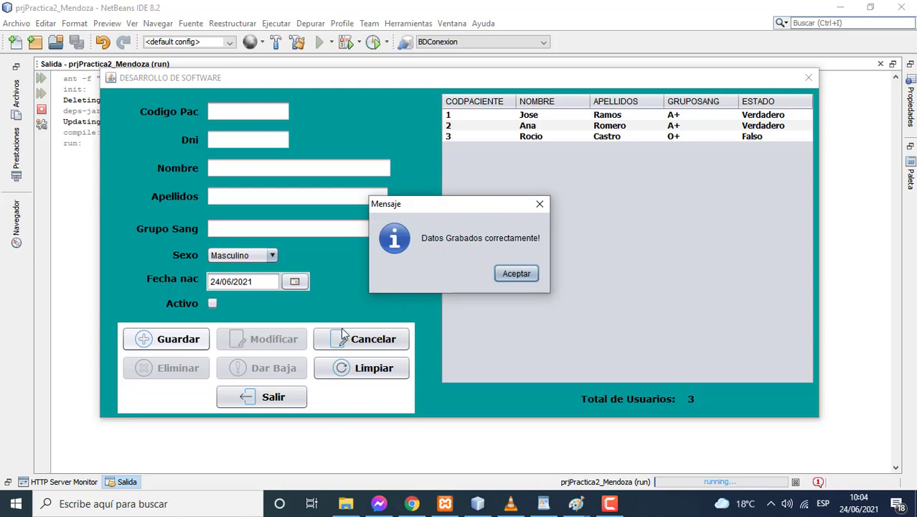
click(505, 276)
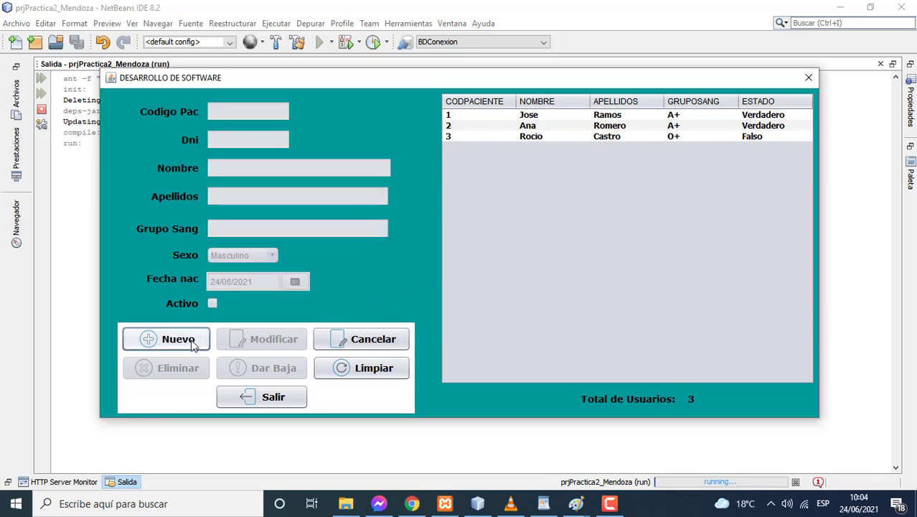
Step: Start a new patient record with code 4 and fill in the DNI number, first name, surname and blood group A+
click(192, 342)
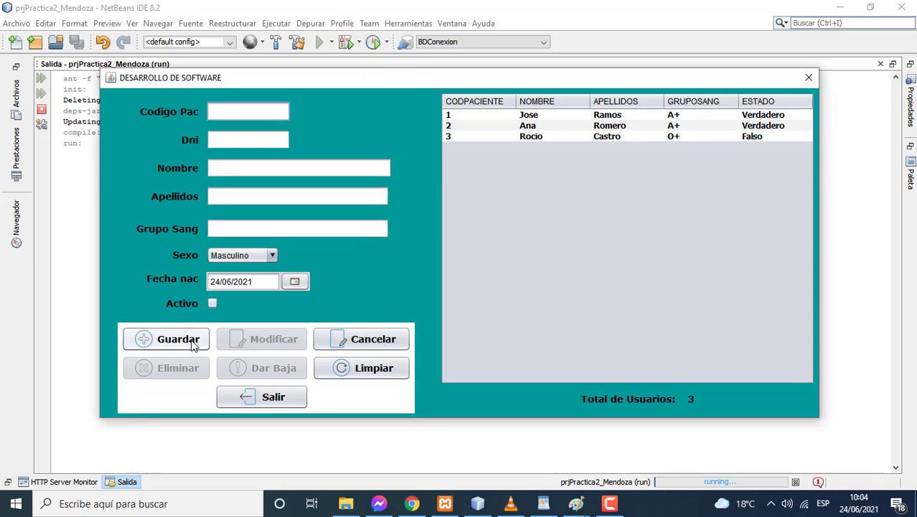
text(4)
click(223, 144)
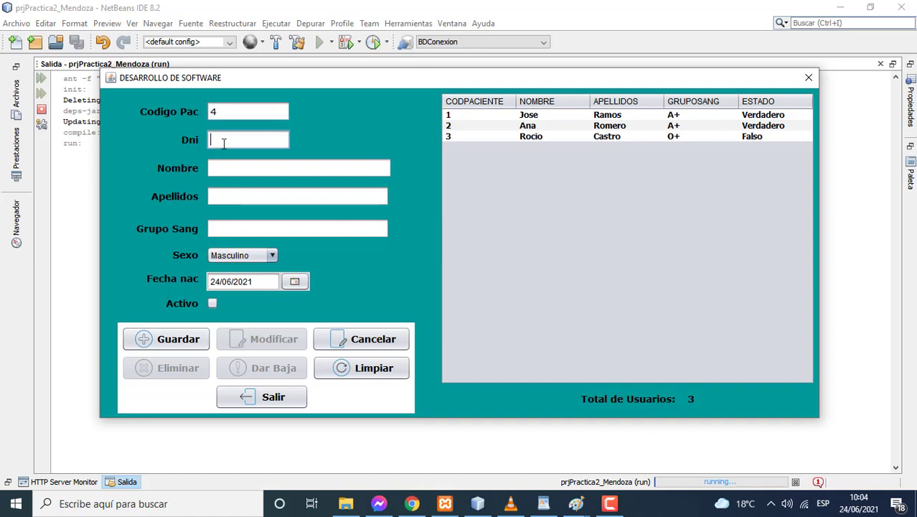
text(66666666)
click(228, 162)
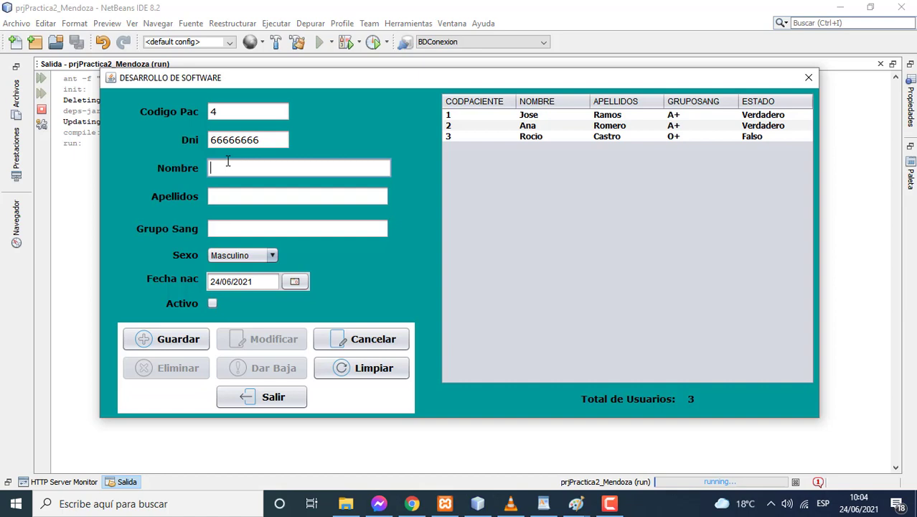
text(Pedro)
click(238, 198)
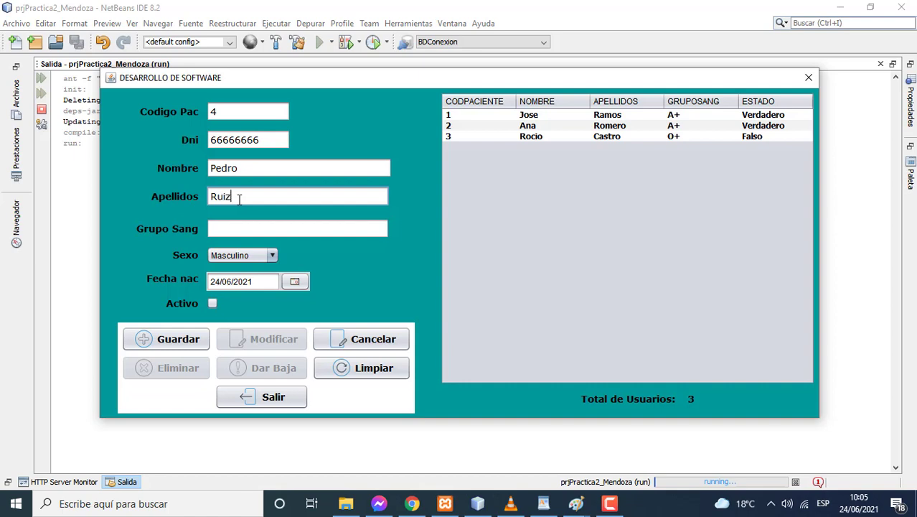
click(243, 223)
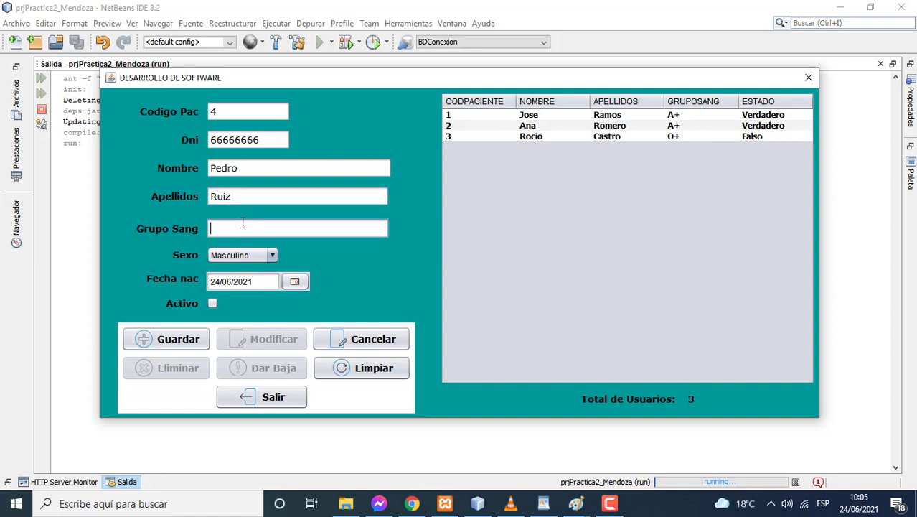
text(A+)
click(294, 282)
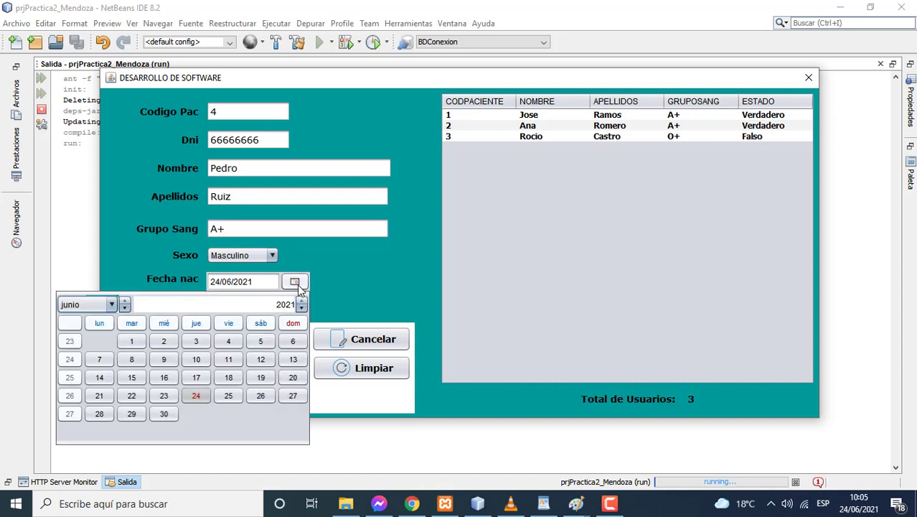
click(124, 309)
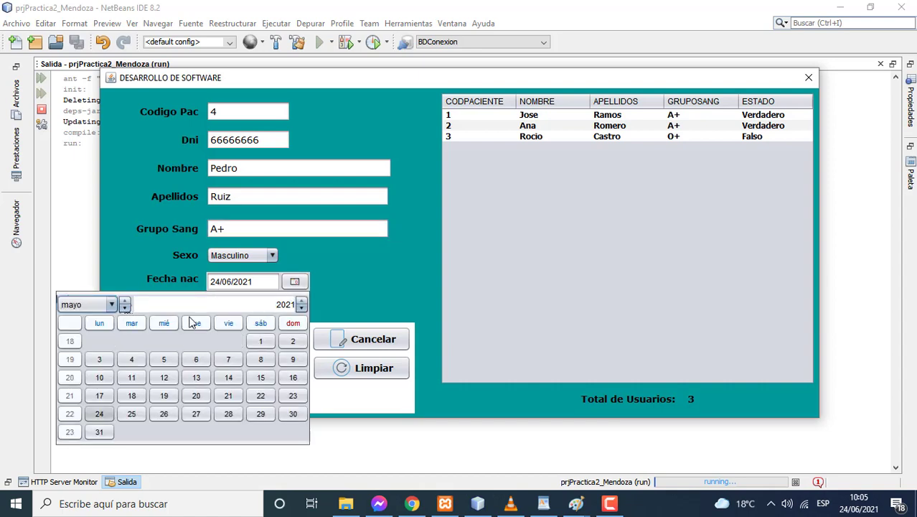
drag(277, 304, 293, 307)
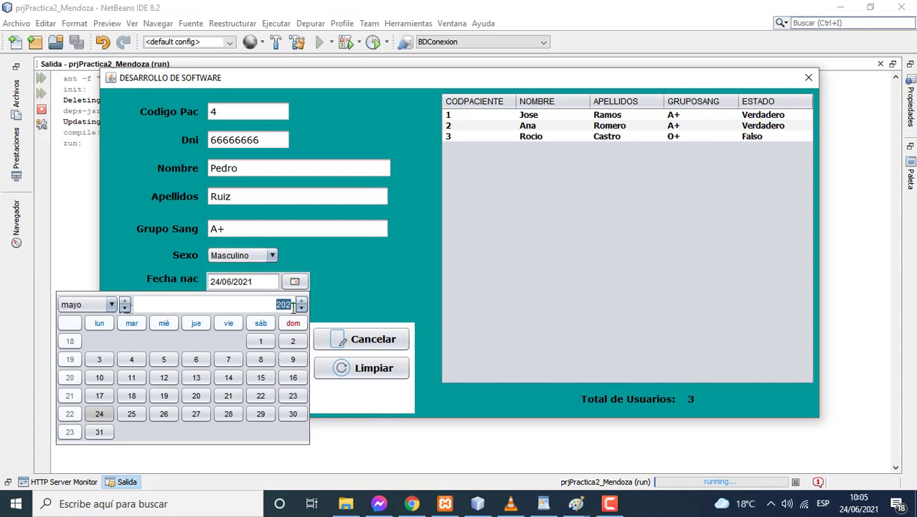
key(BackSpace)
text(19561)
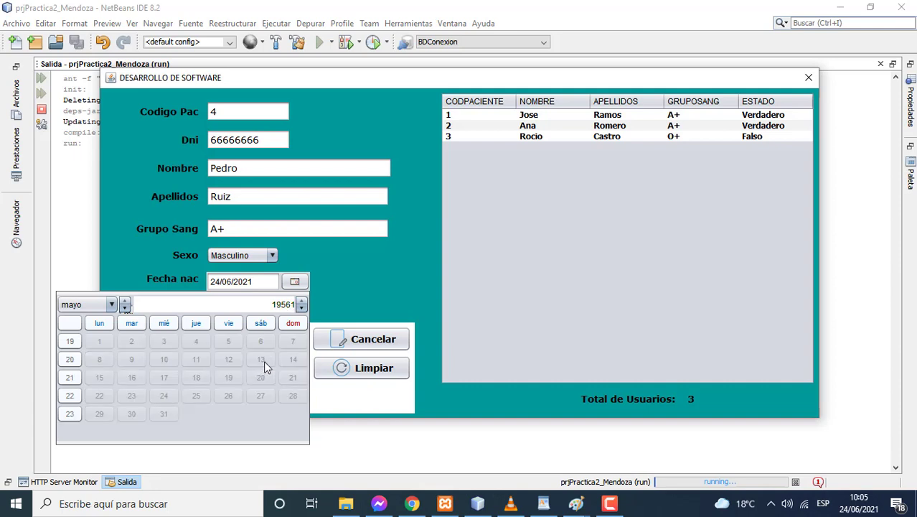
click(187, 304)
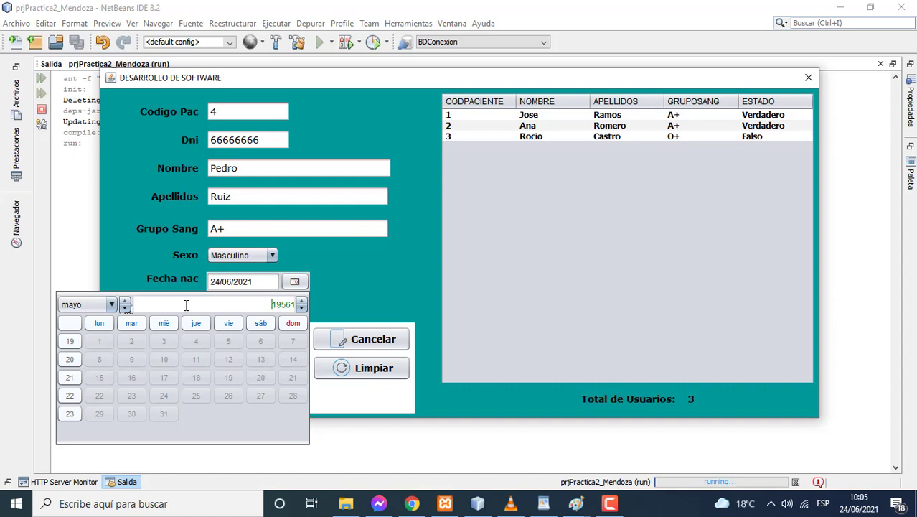
click(125, 308)
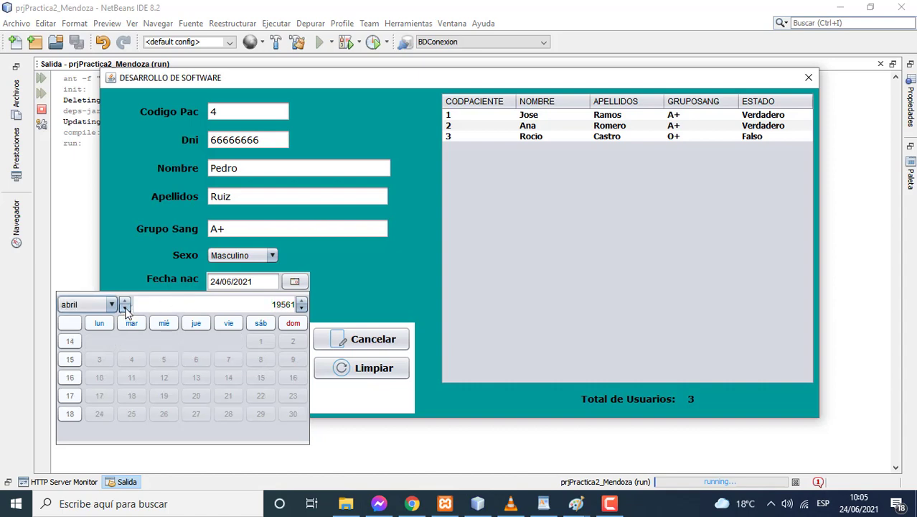
click(401, 294)
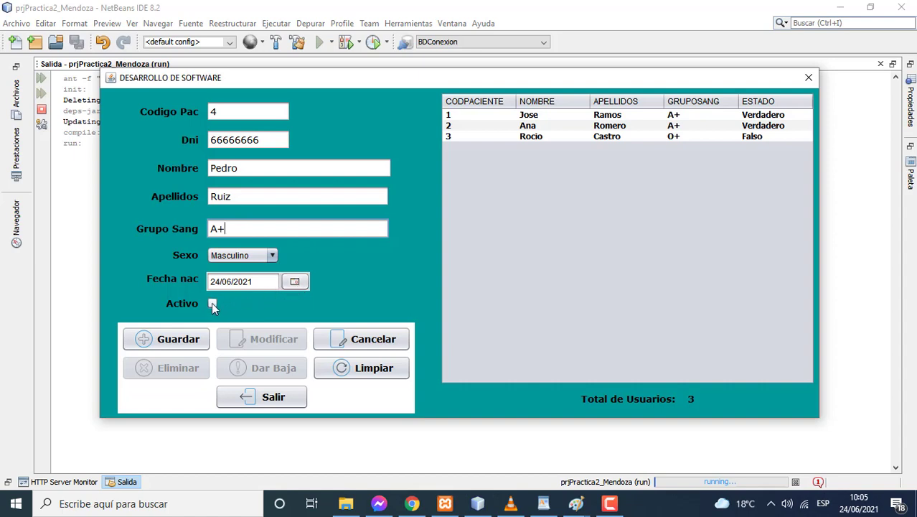
Step: Save the new patient record with code 4 without marking it active
click(204, 338)
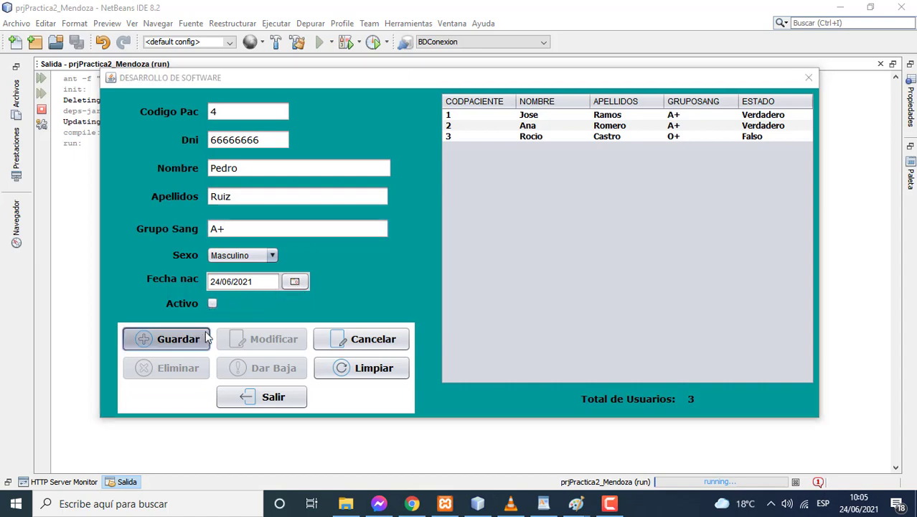
click(508, 277)
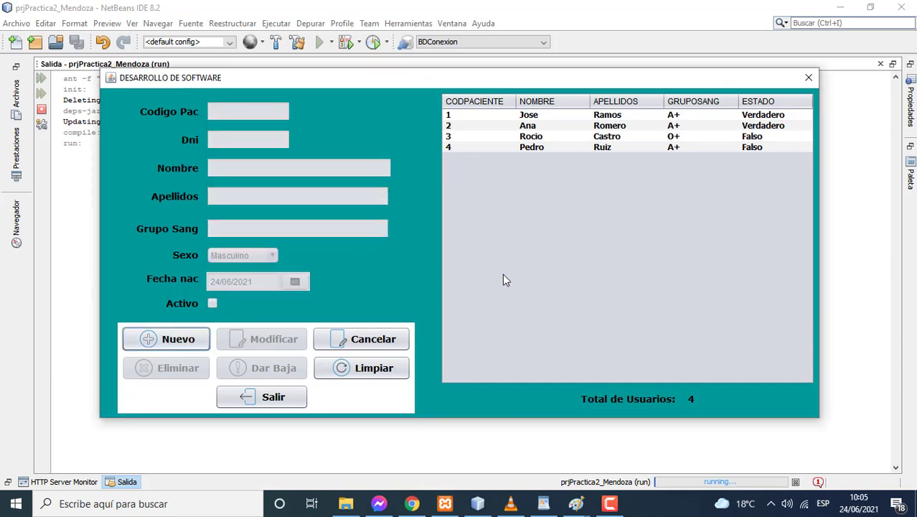
Step: Start a new patient record with code 3 and a partial DNI number, clear the form's fields, and cancel the entry
click(179, 342)
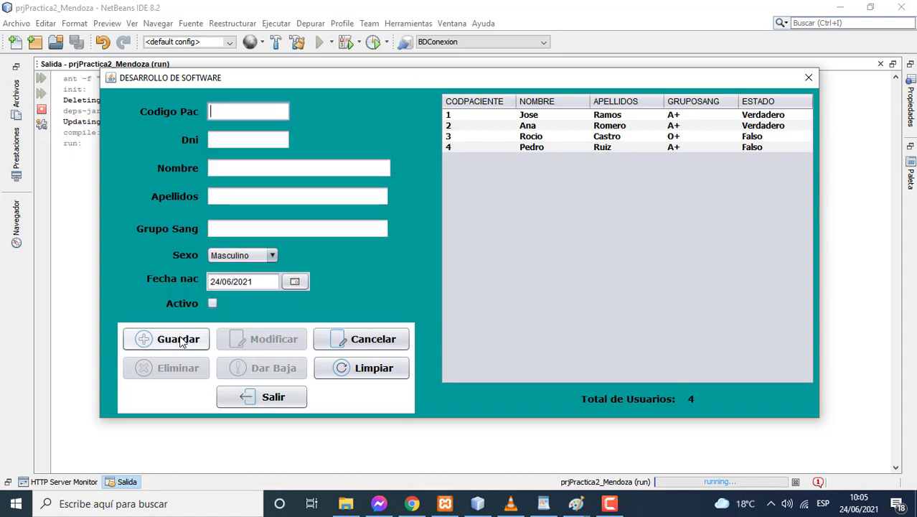
text(3)
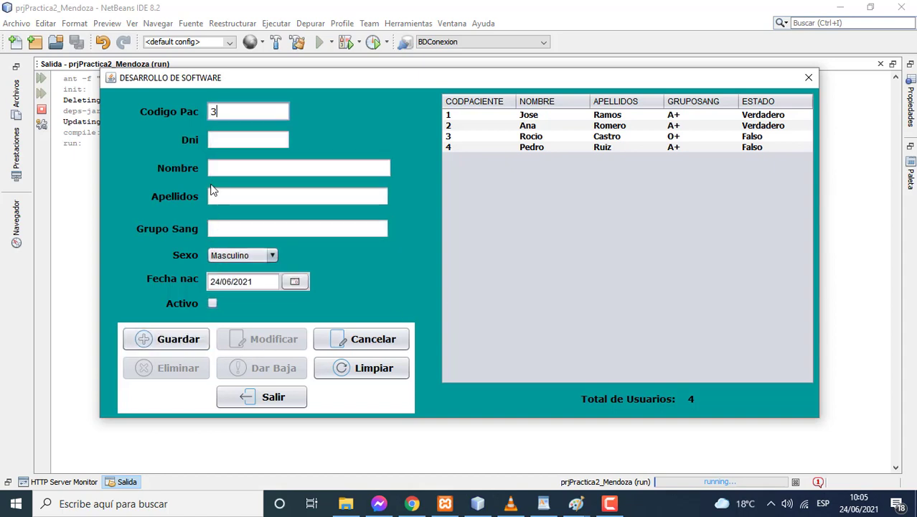
click(227, 139)
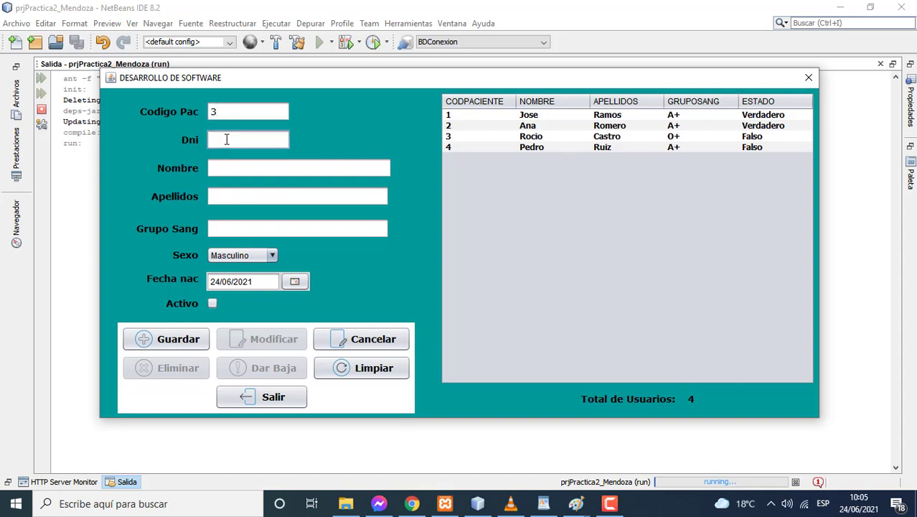
text(3333)
click(374, 368)
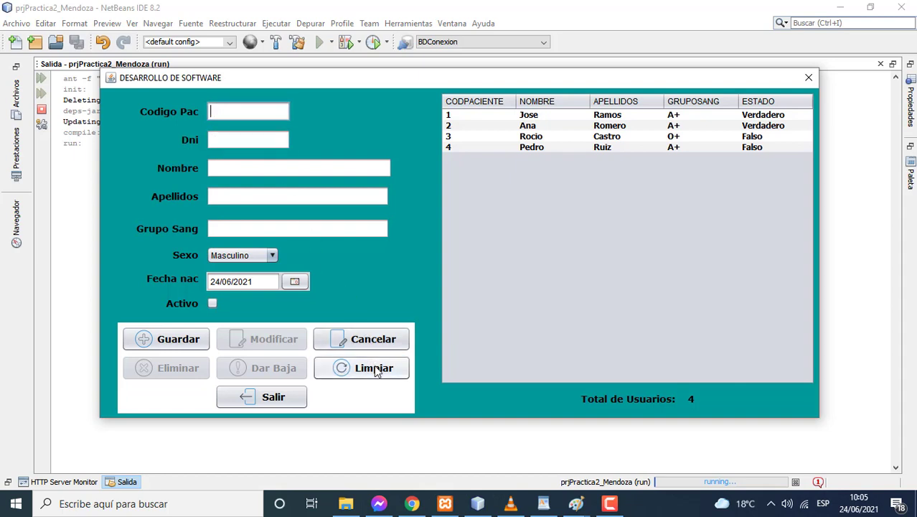
click(373, 340)
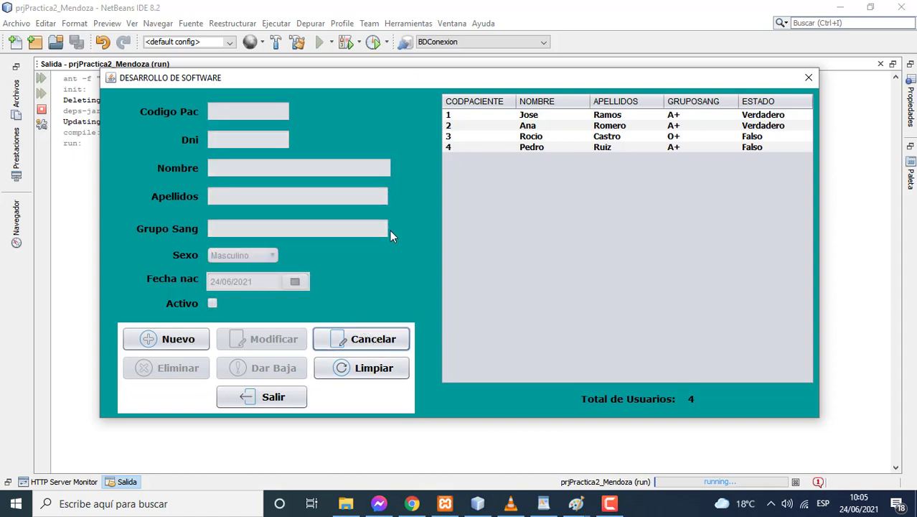
Step: Mark the patient with code 4 as active and update the record
click(526, 149)
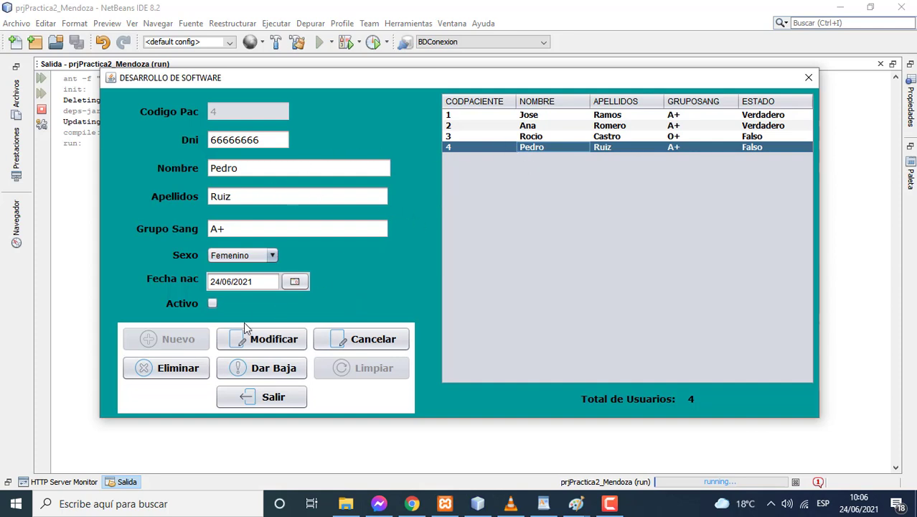
click(211, 304)
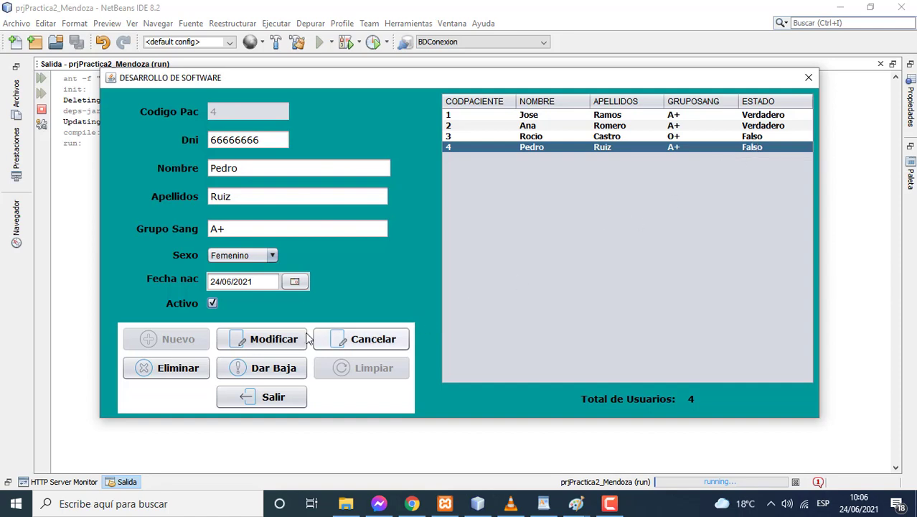
click(279, 338)
click(512, 274)
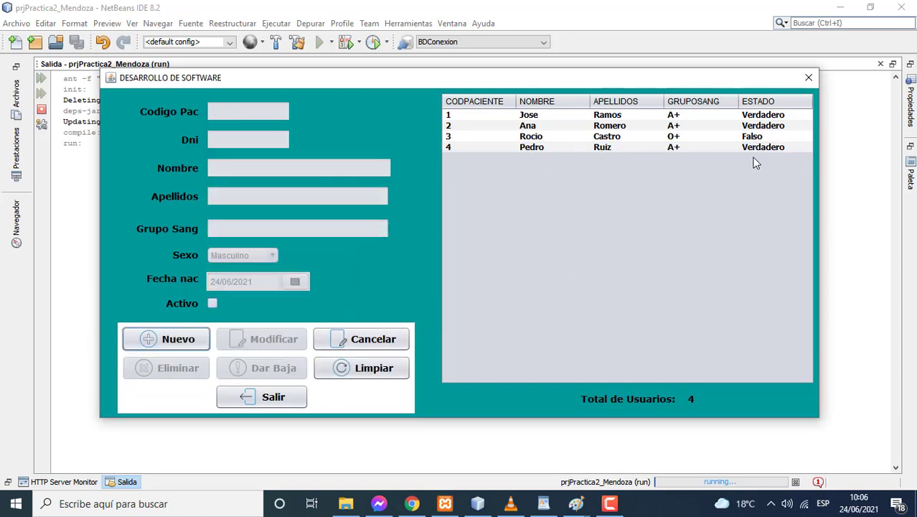
Step: Mark the patient with code 3 as active and update the record
click(546, 137)
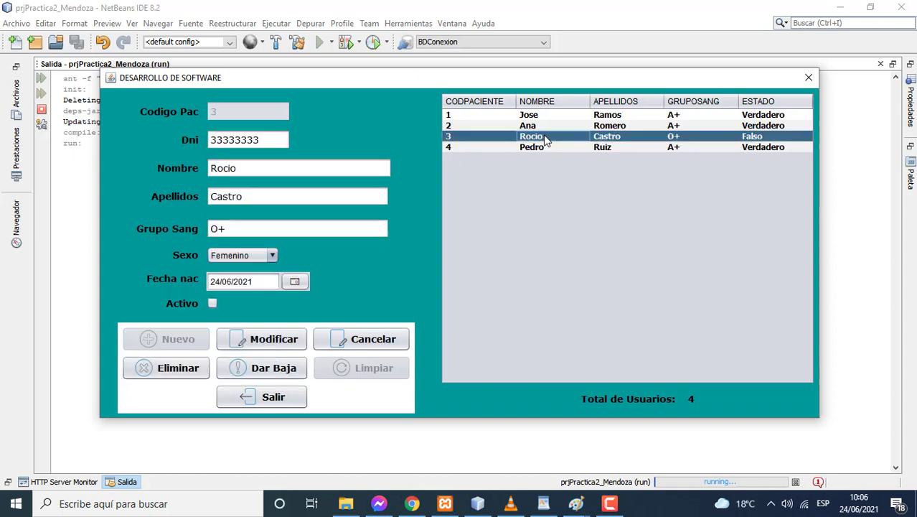
click(212, 304)
click(272, 339)
click(522, 275)
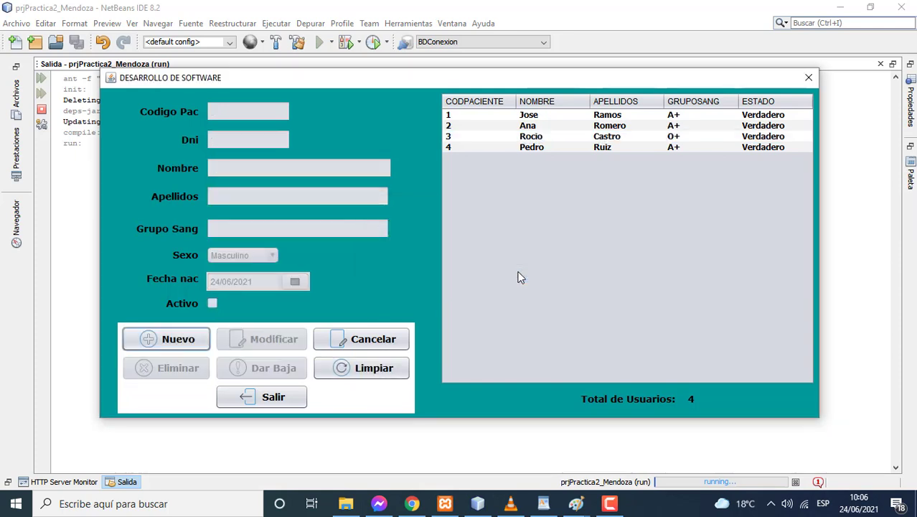
Step: Remove the active mark from the patient with code 1 and update the record
click(534, 116)
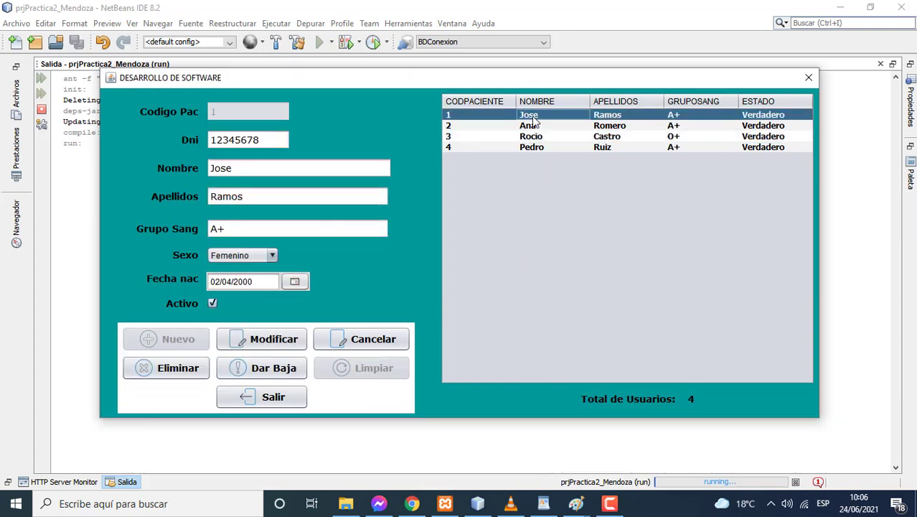
click(212, 303)
click(259, 337)
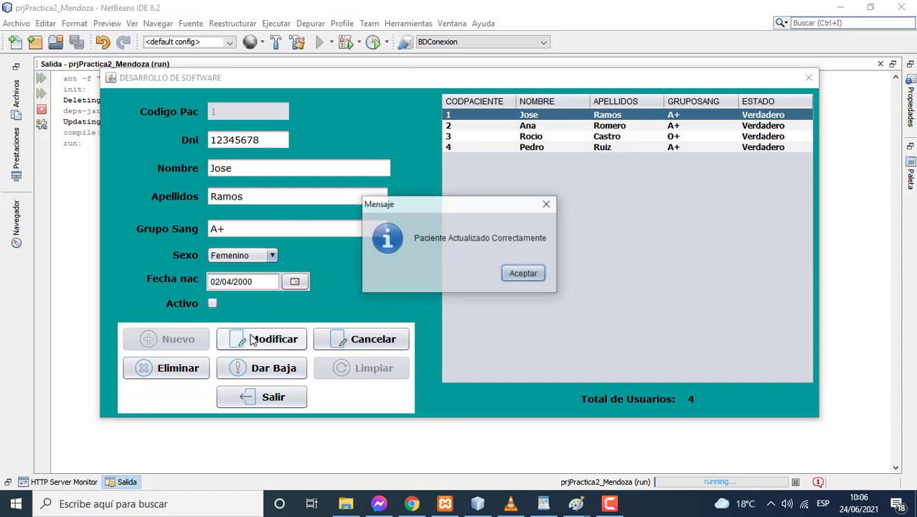
click(509, 274)
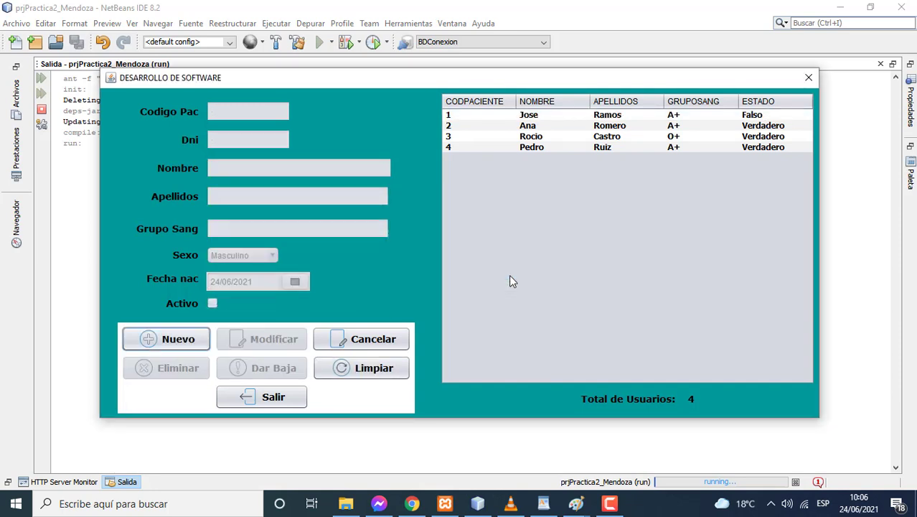
Step: Change the first name of the patient with code 2 to its diminutive form and update the record
click(533, 126)
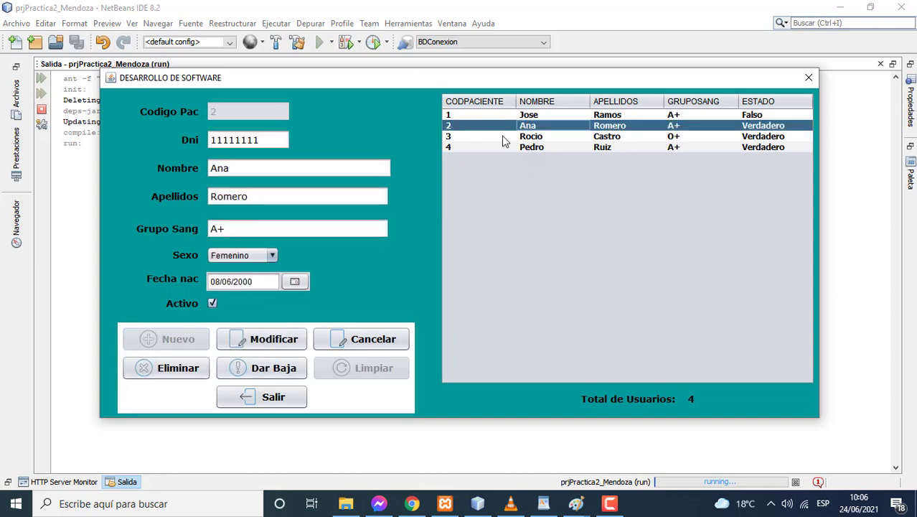
click(284, 170)
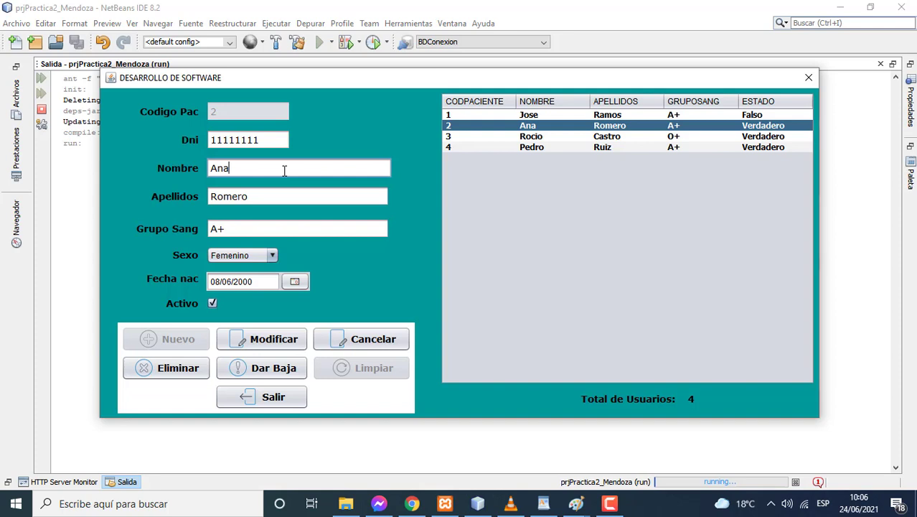
key(BackSpace)
text(ita)
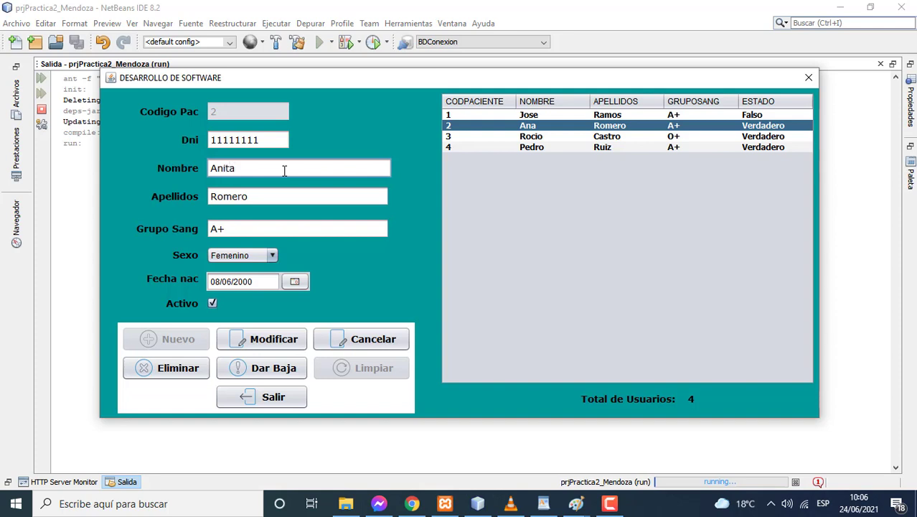
click(284, 337)
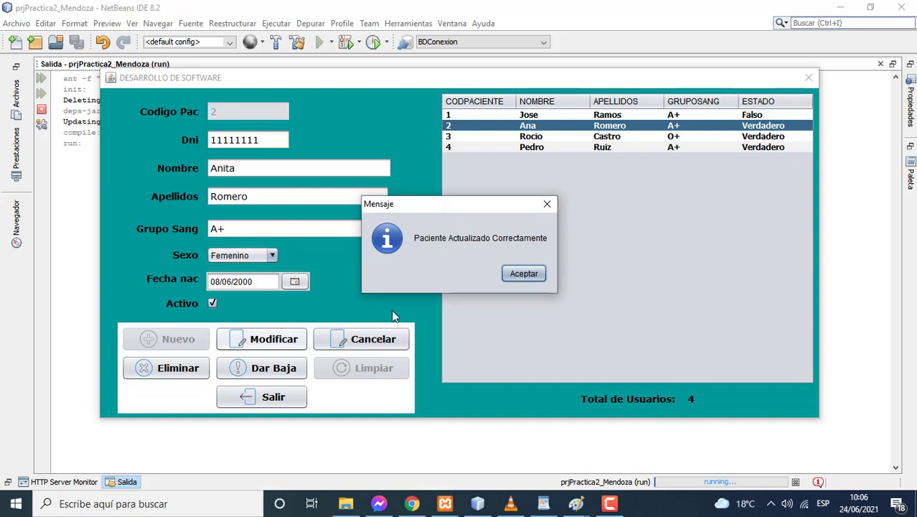
click(521, 274)
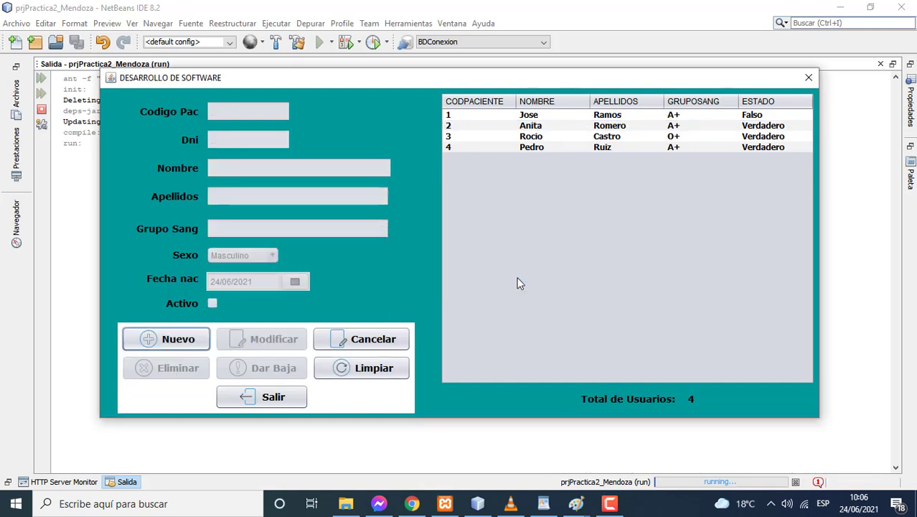
Step: Deactivate the patient with code 2 using the Dar Baja operation
click(621, 120)
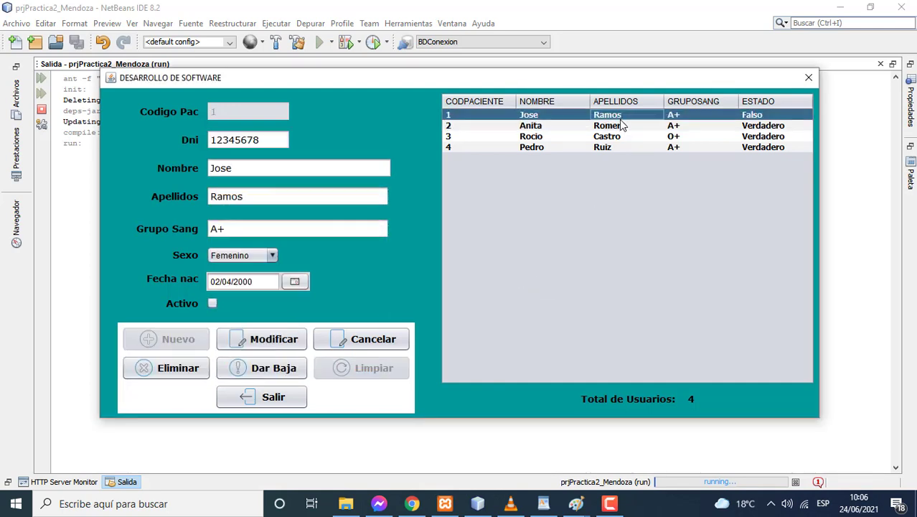
click(624, 127)
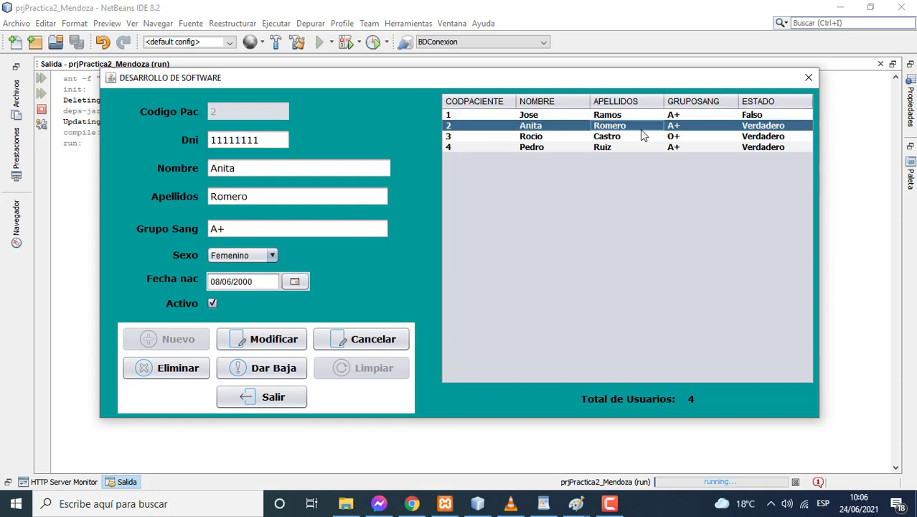
click(255, 370)
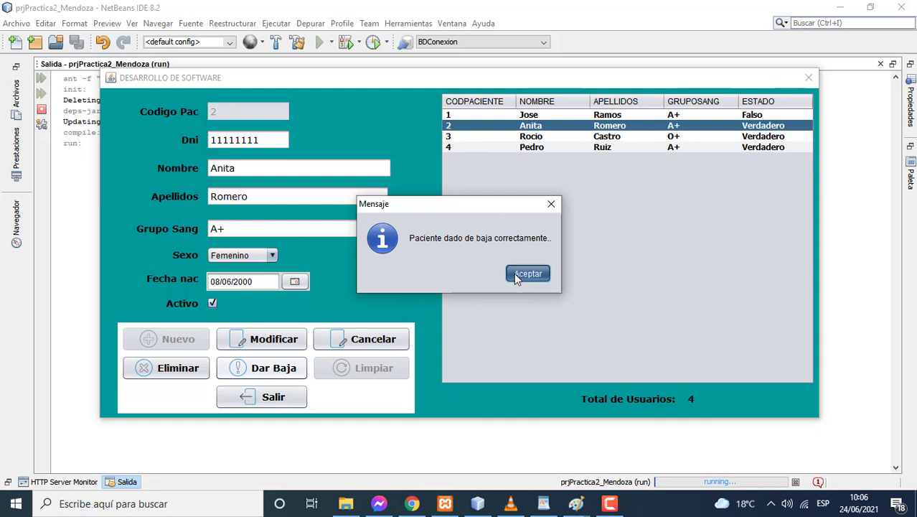
click(522, 274)
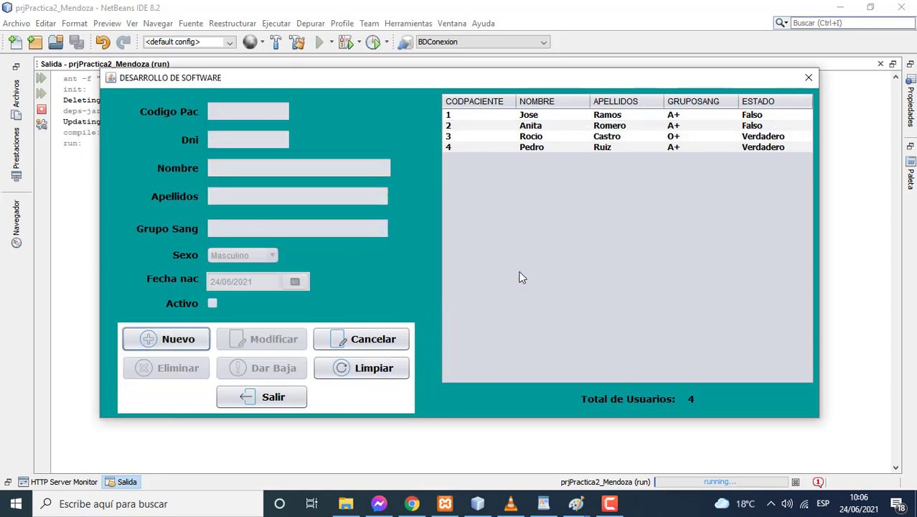
Step: Deactivate the patient with code 3 using the Dar Baja operation
click(743, 137)
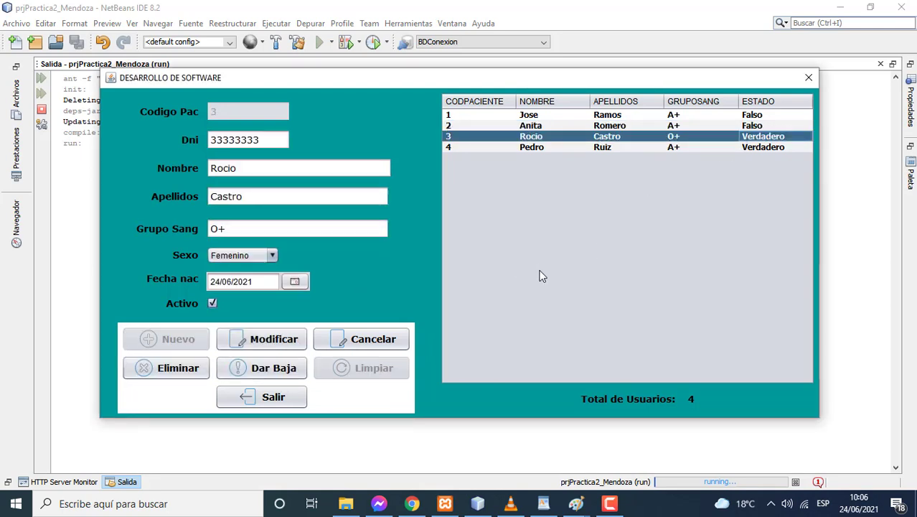
click(269, 368)
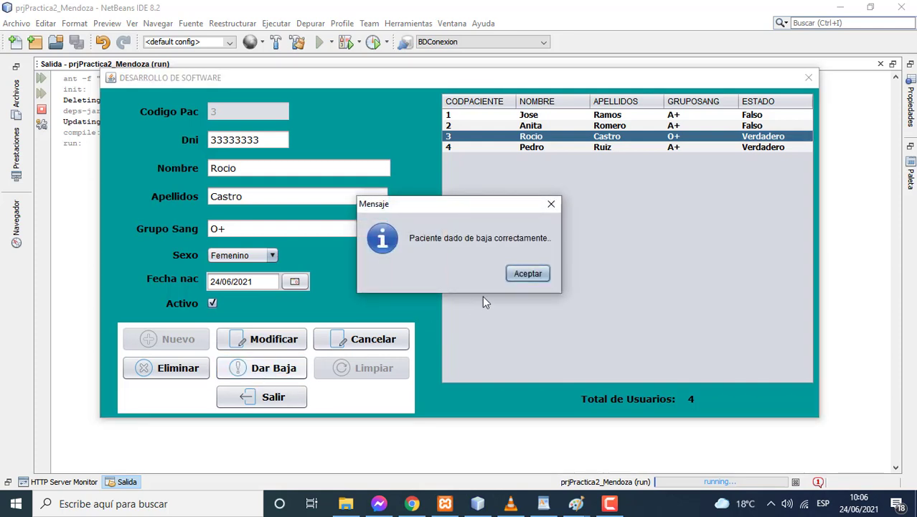
click(527, 274)
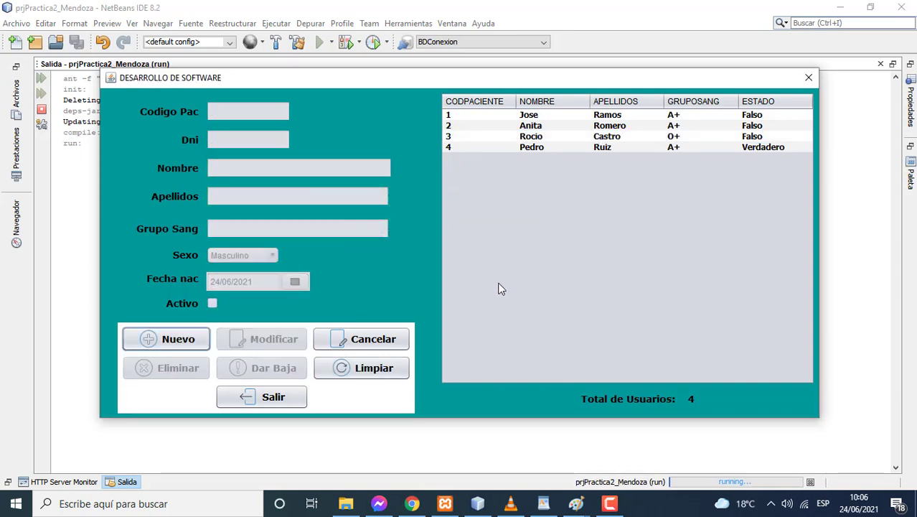
Step: Delete the patient with code 3 from the records and acknowledge the deletion message
click(522, 139)
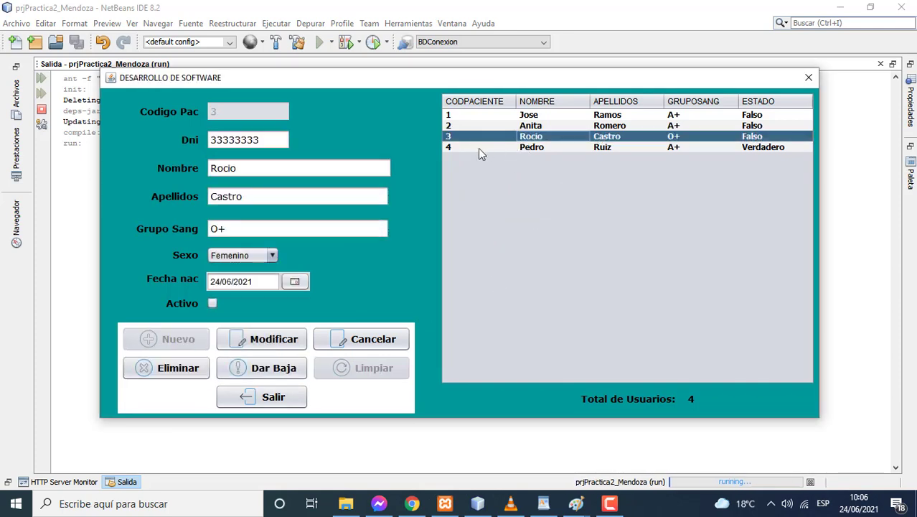
click(175, 368)
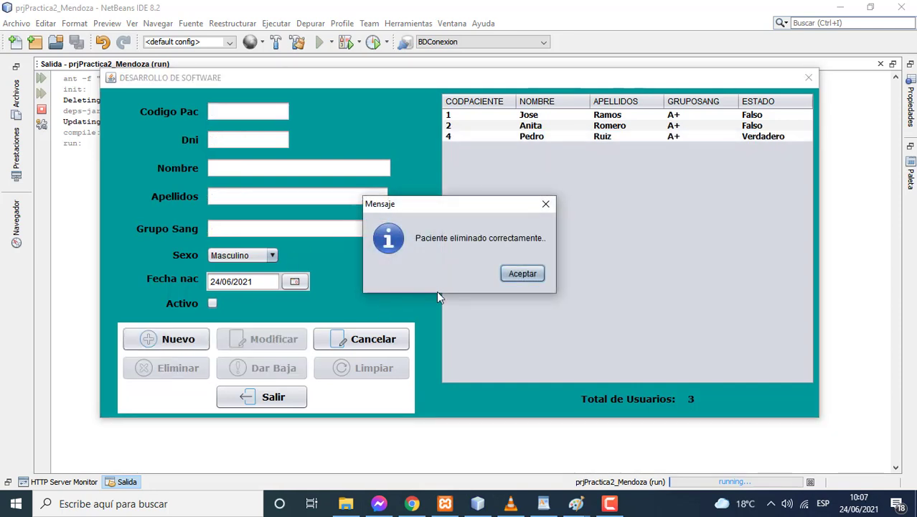
click(518, 276)
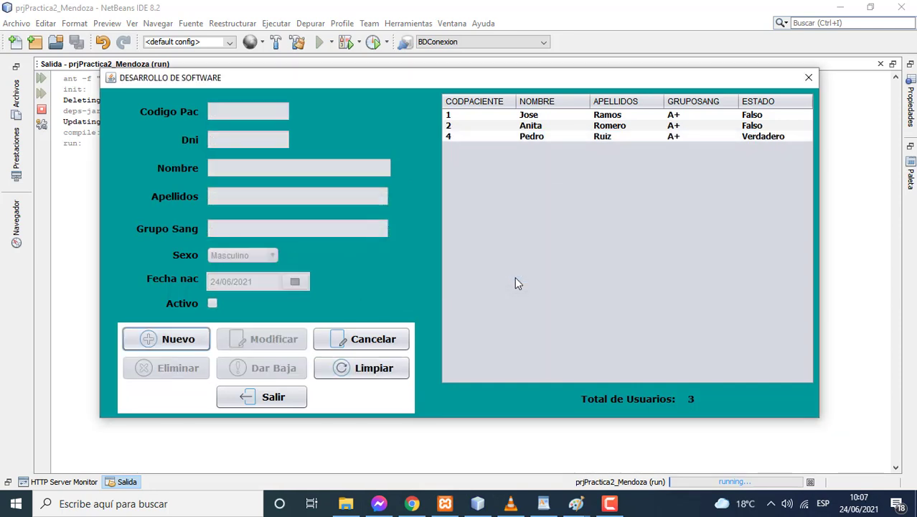
Step: Delete the patient with code 4 from the records and acknowledge the deletion message
click(528, 139)
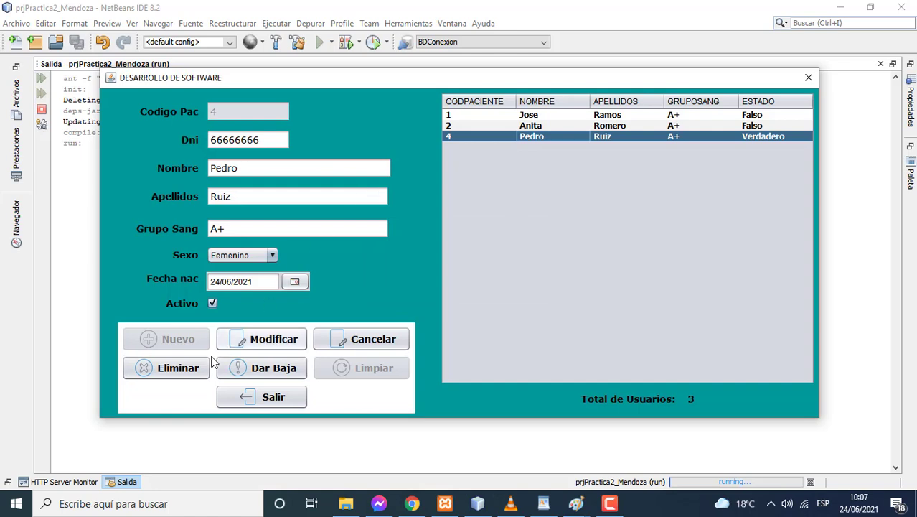
click(193, 370)
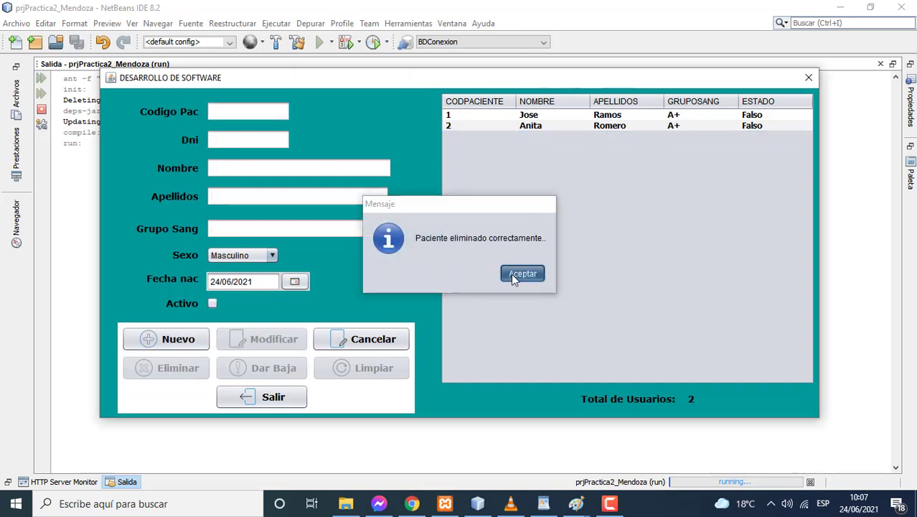
click(514, 277)
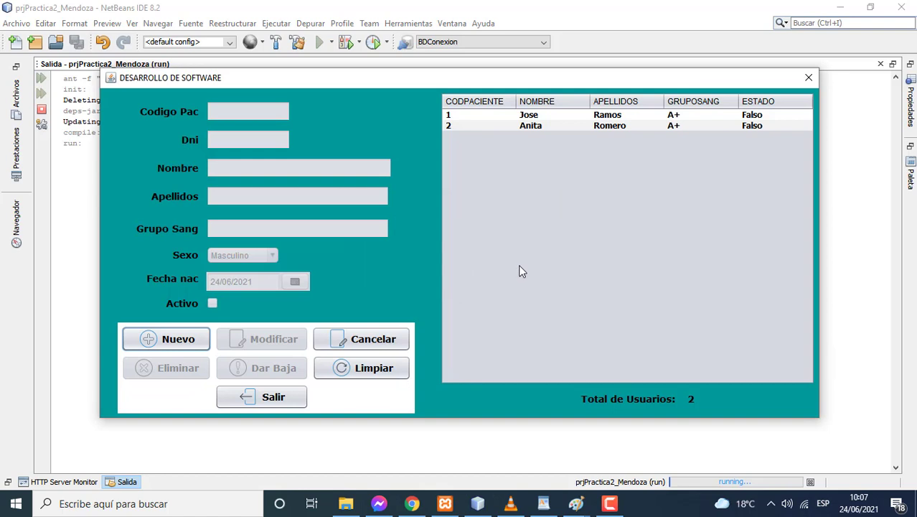
click(609, 507)
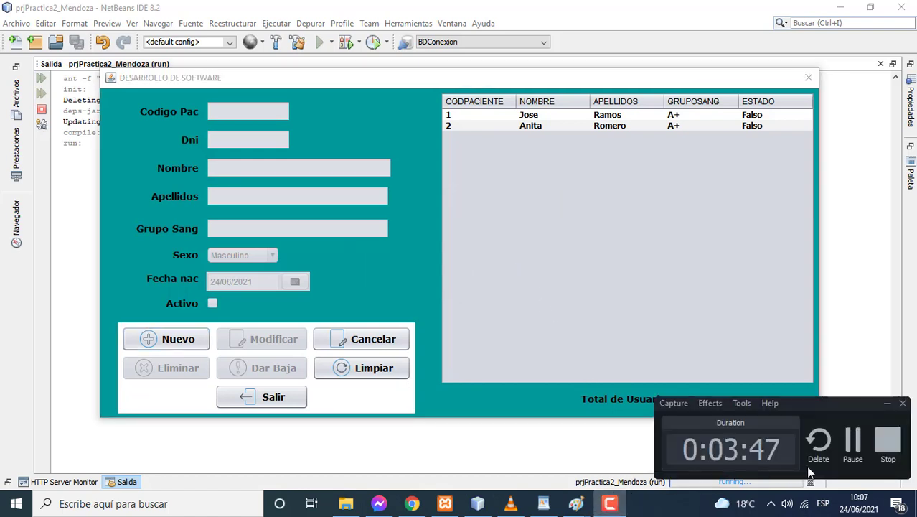